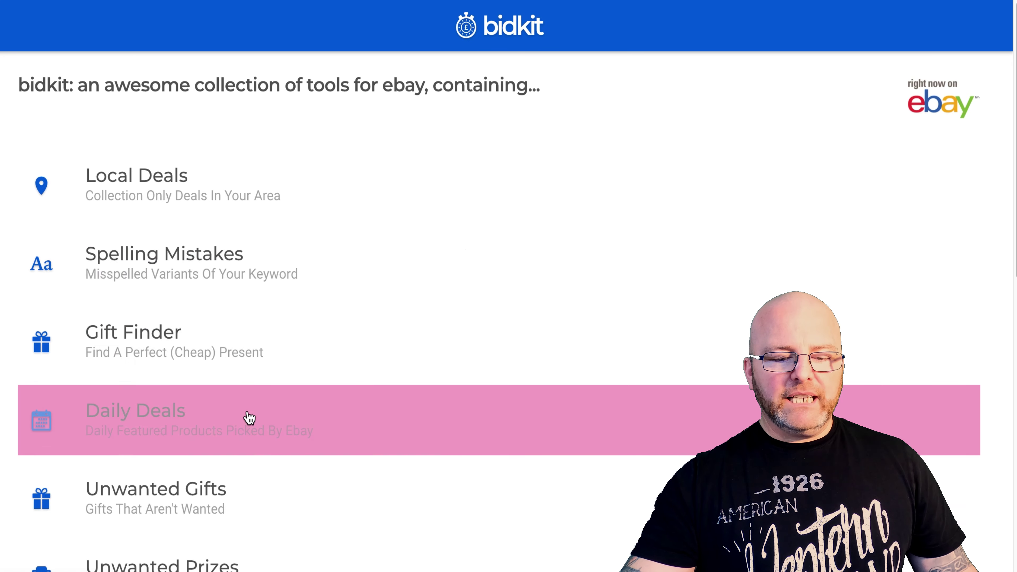
Look through the full list of bidkit's eBay search tools, from Local Deals to Expensive Items
scroll(247, 424, "down", 5)
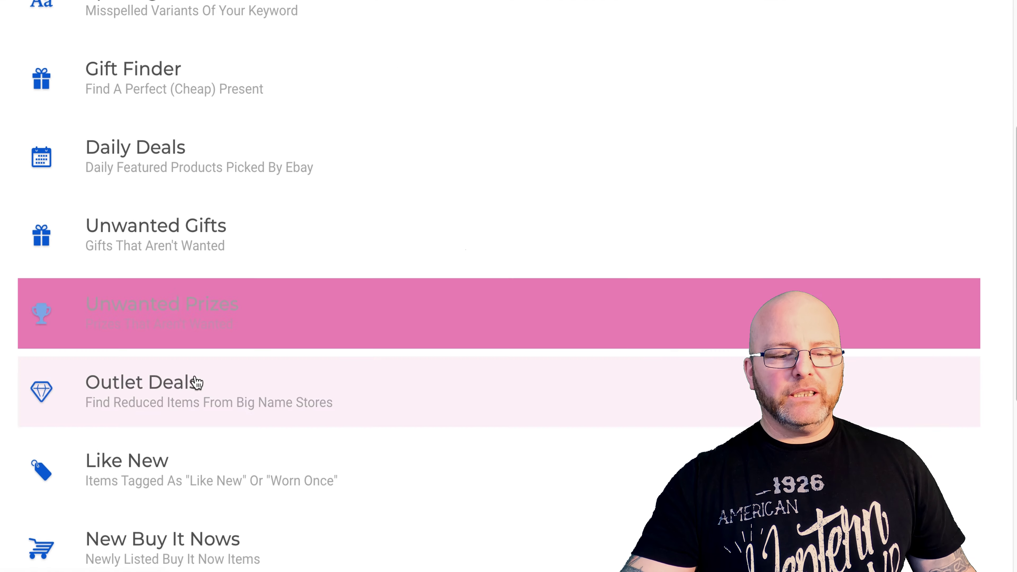
scroll(200, 393, "down", 2)
scroll(202, 395, "down", 1)
scroll(203, 397, "down", 2)
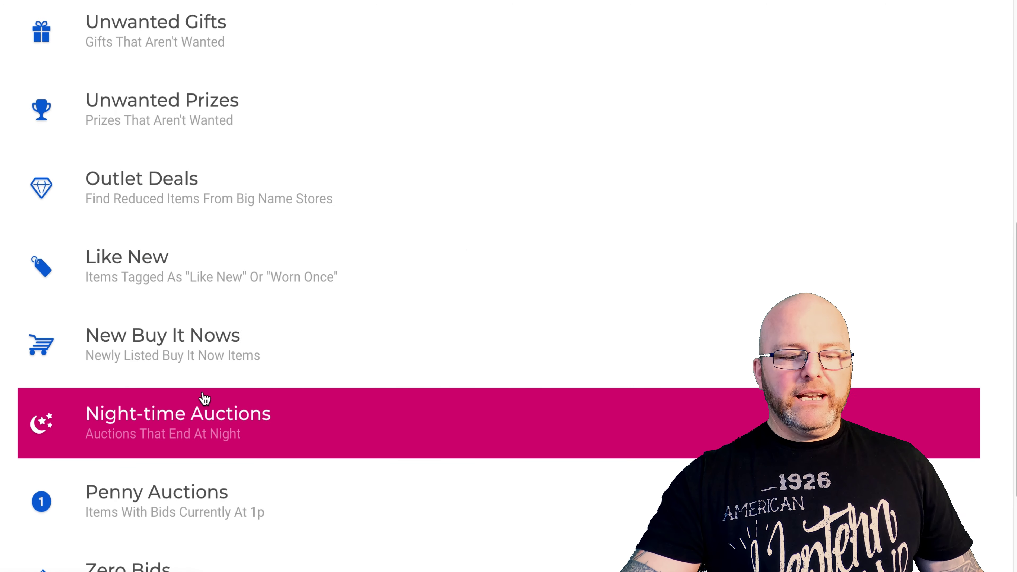
scroll(204, 398, "down", 1)
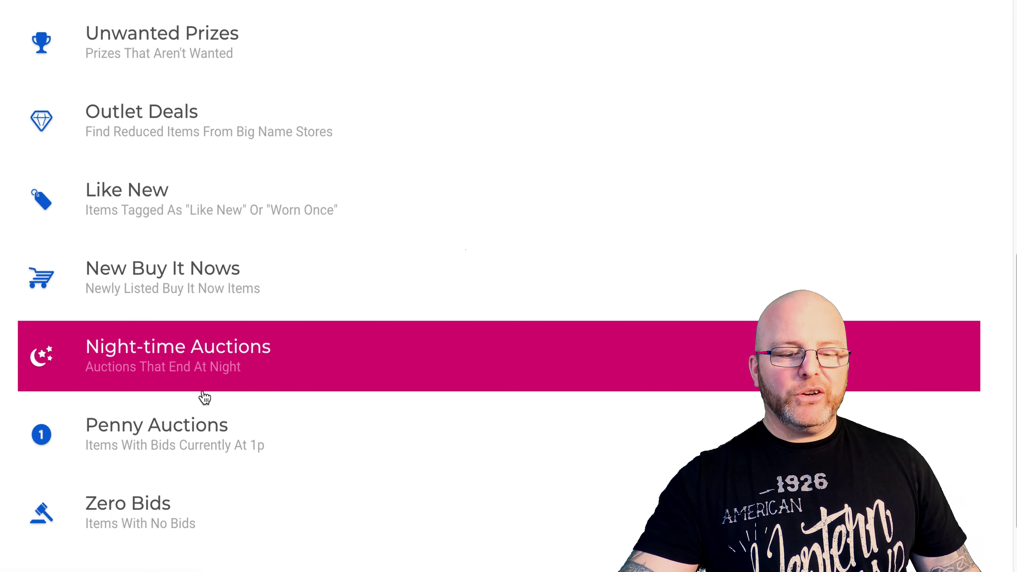
scroll(205, 397, "down", 2)
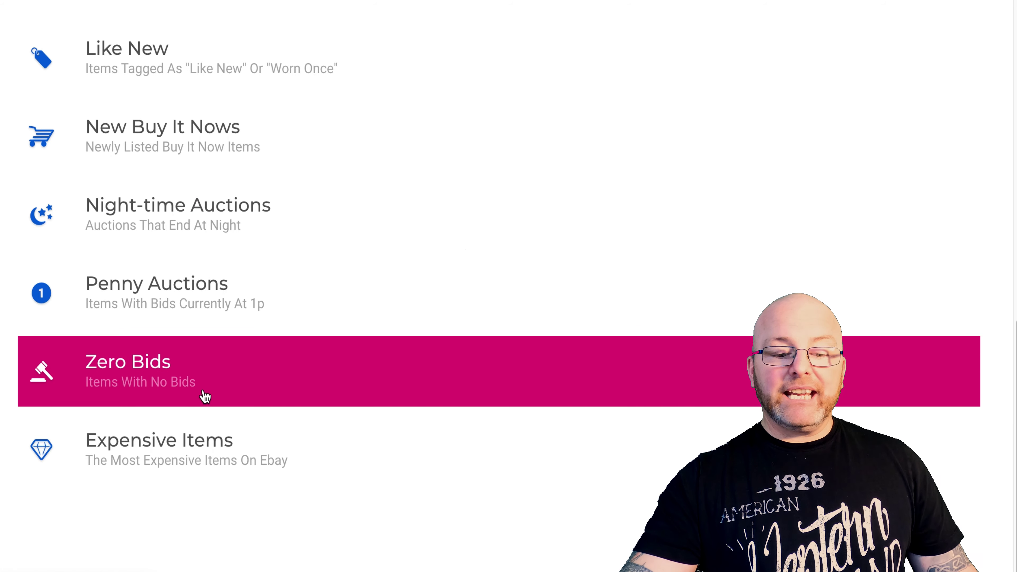
scroll(230, 447, "up", 6)
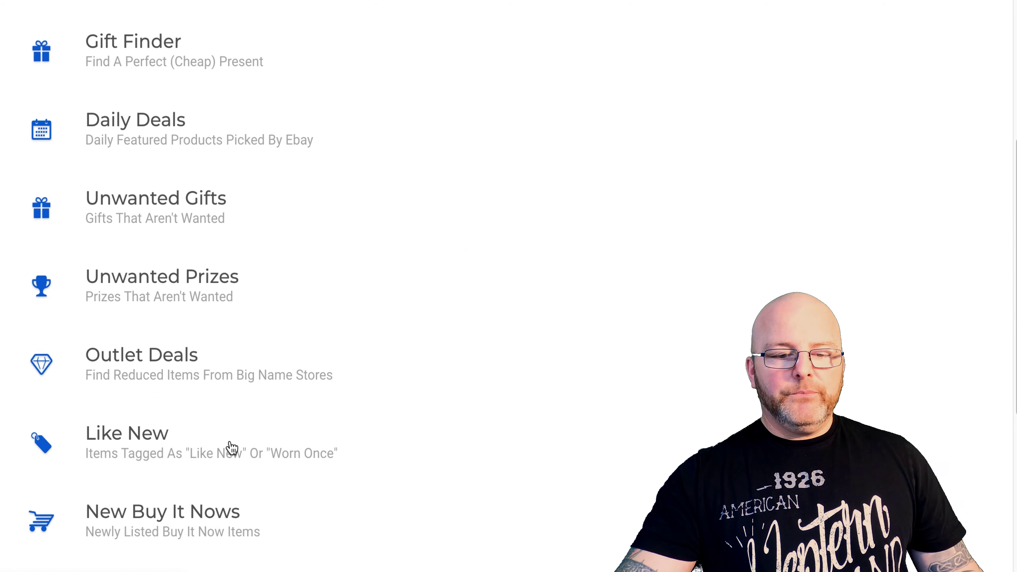
scroll(224, 344, "up", 5)
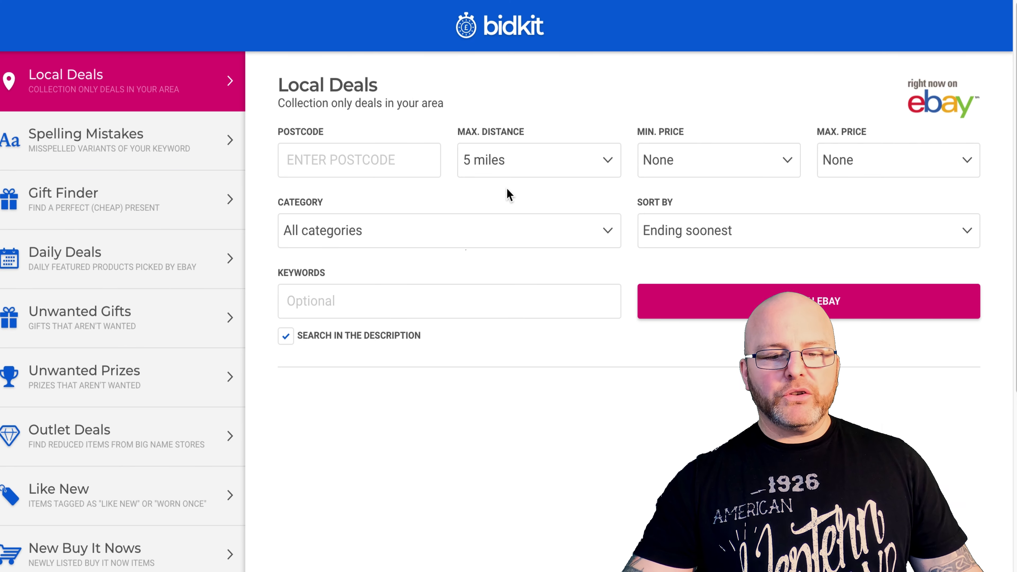
Fill in the postcode for the Local Deals search and keep the maximum distance at 5 miles
left_click(387, 160)
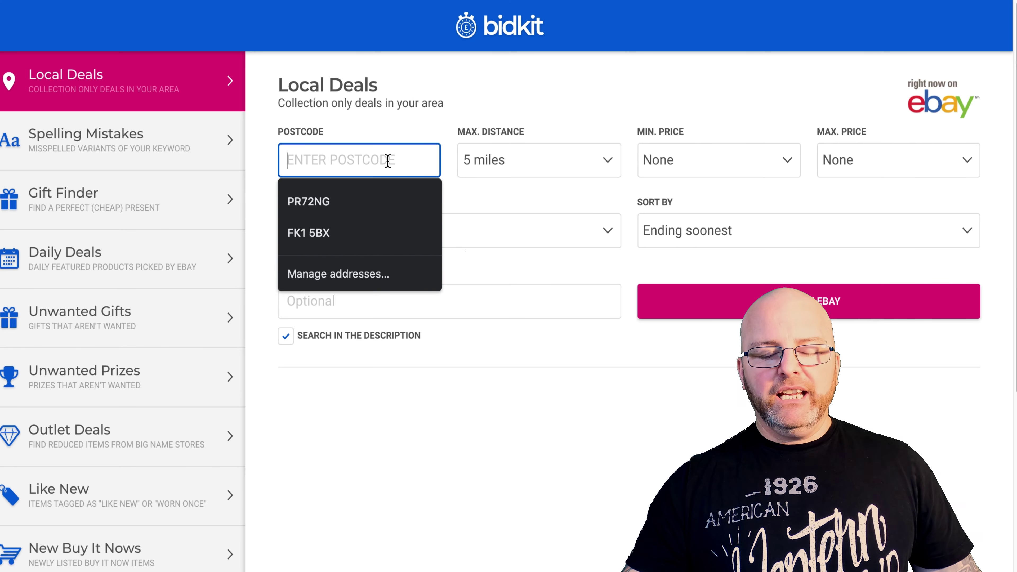
left_click(326, 201)
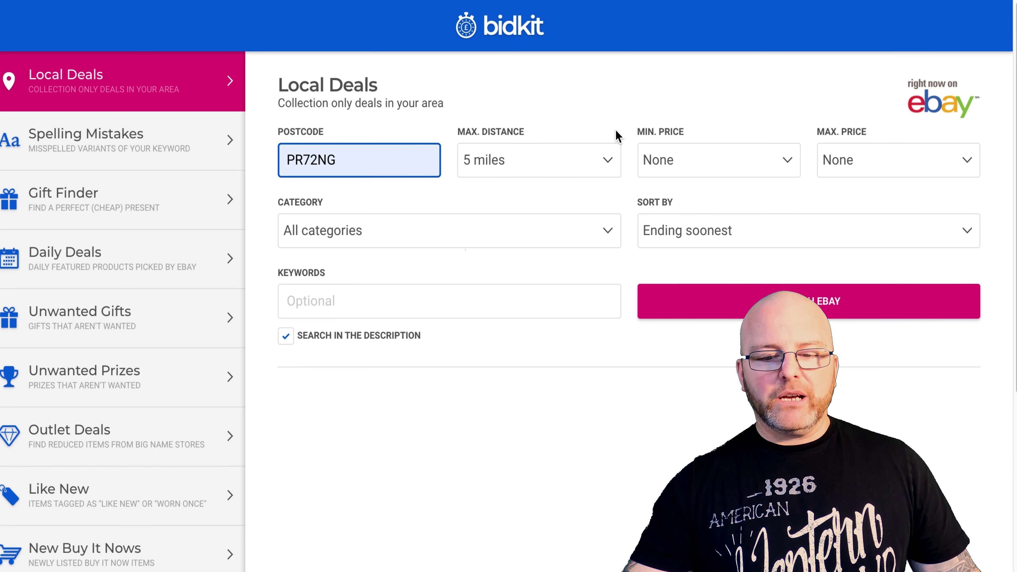
left_click(600, 165)
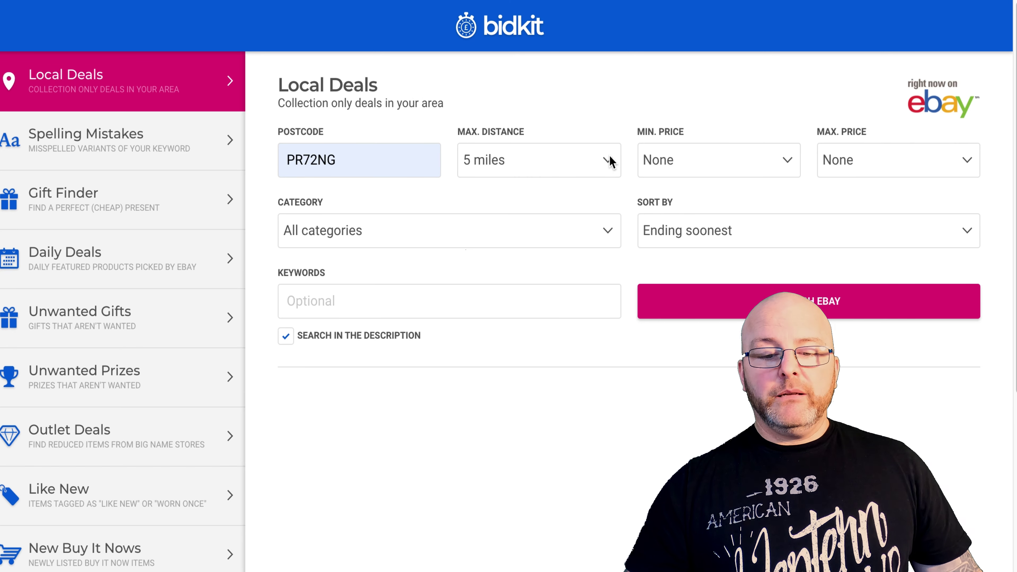
left_click(536, 170)
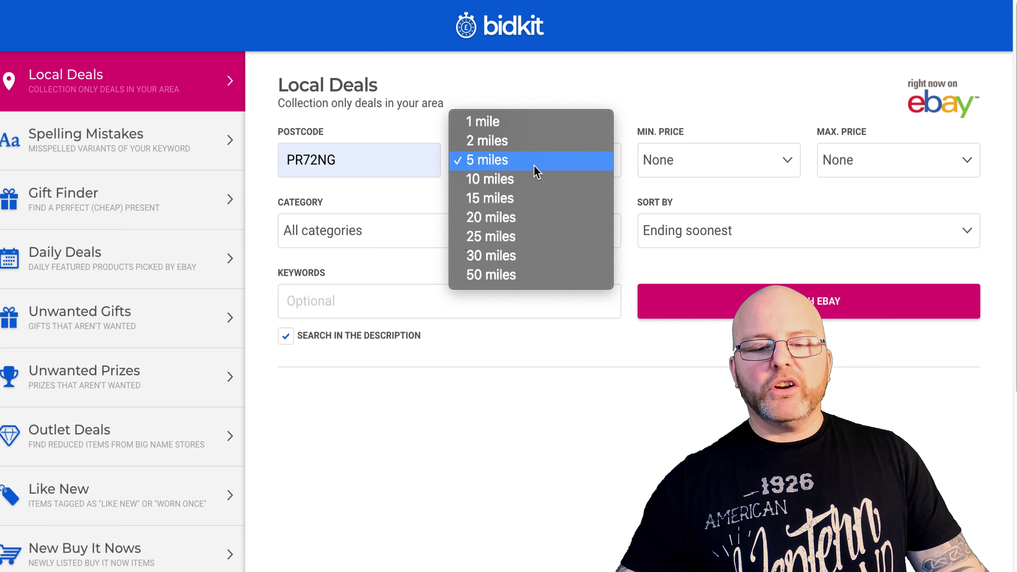
left_click(498, 163)
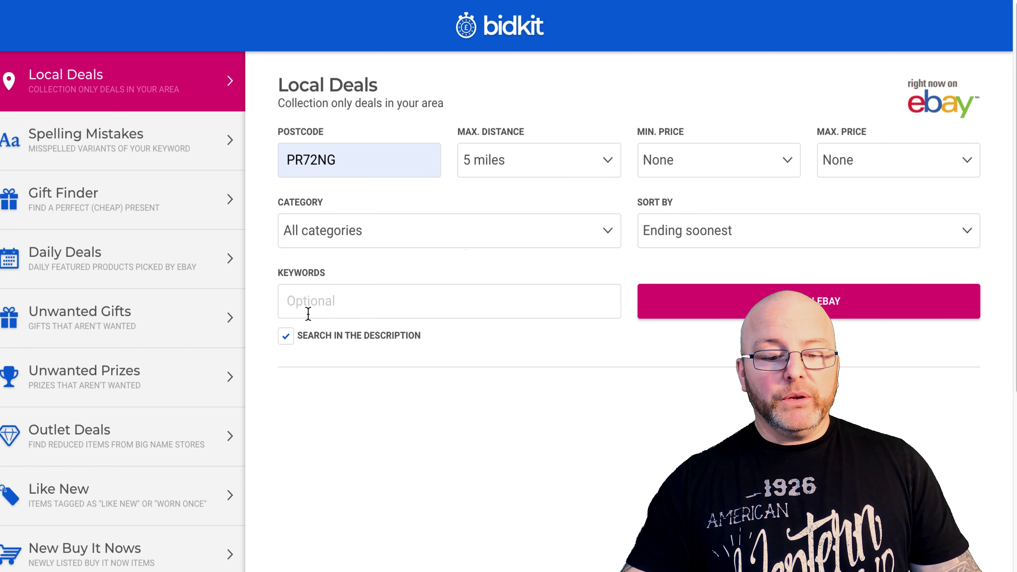
Enter "job lot" as the keywords and run the Local Deals search on eBay
left_click(318, 305)
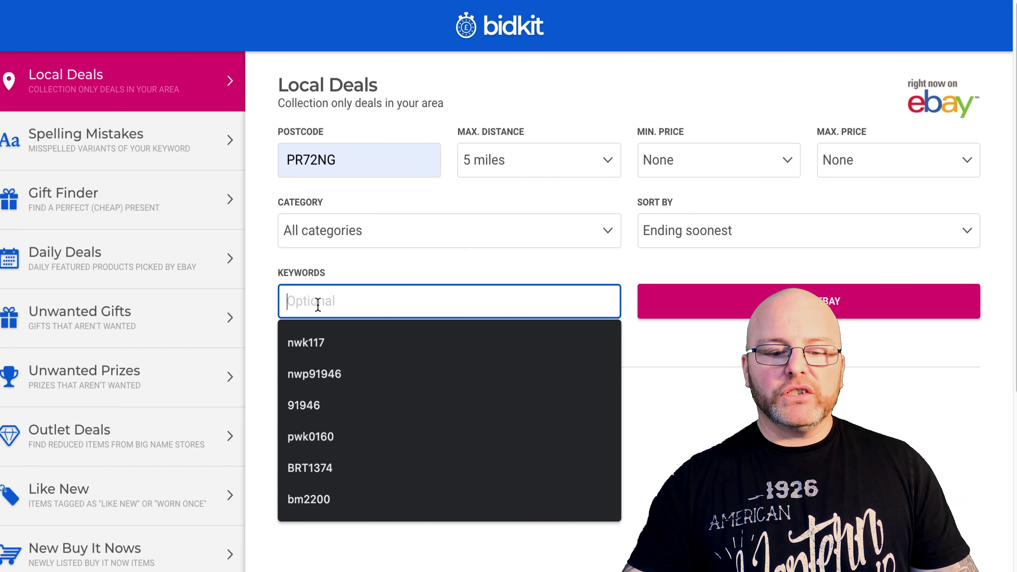
left_click(727, 416)
type("j")
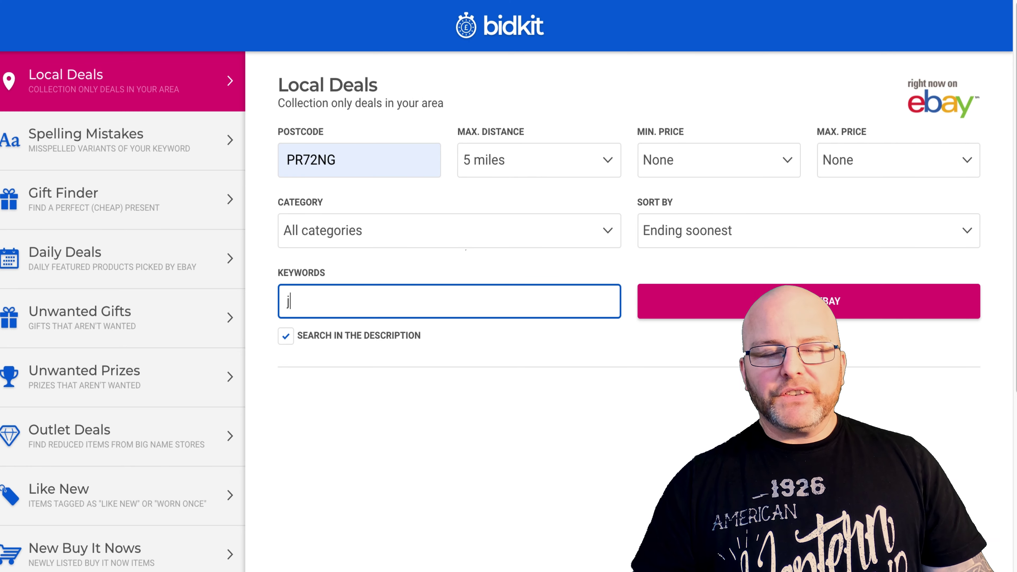
type("ob ")
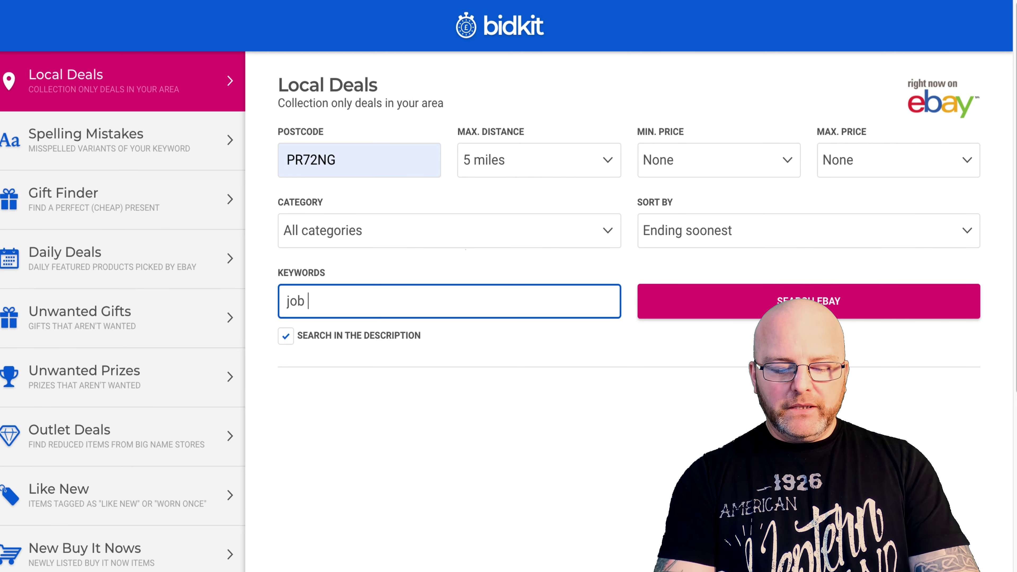
type("lot")
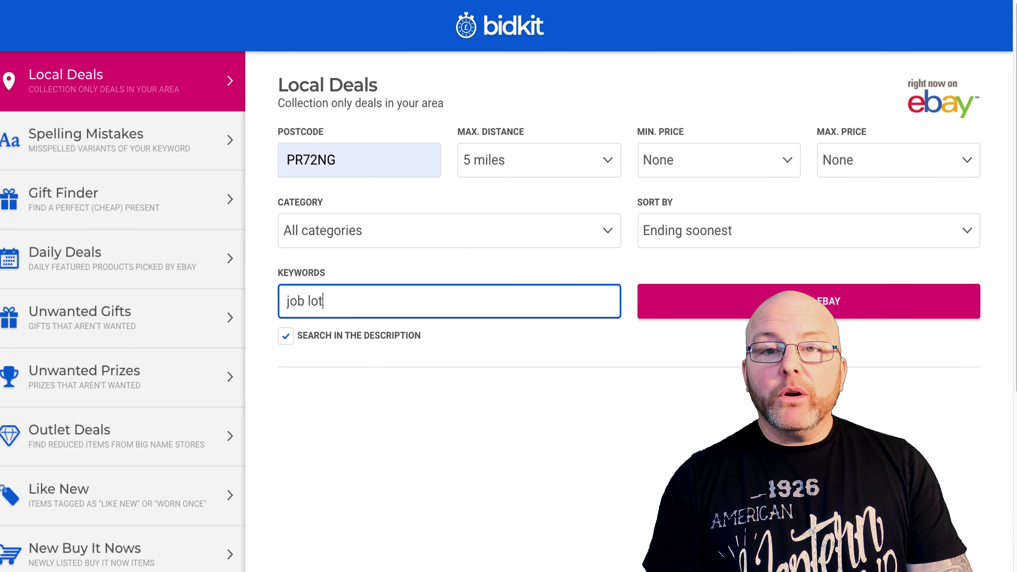
key("Tab")
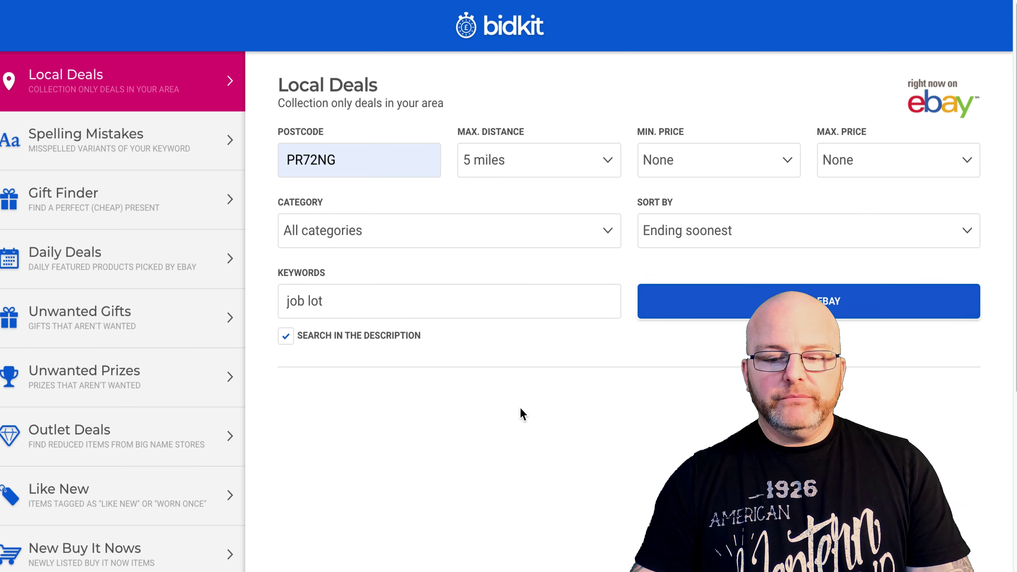
key("Return")
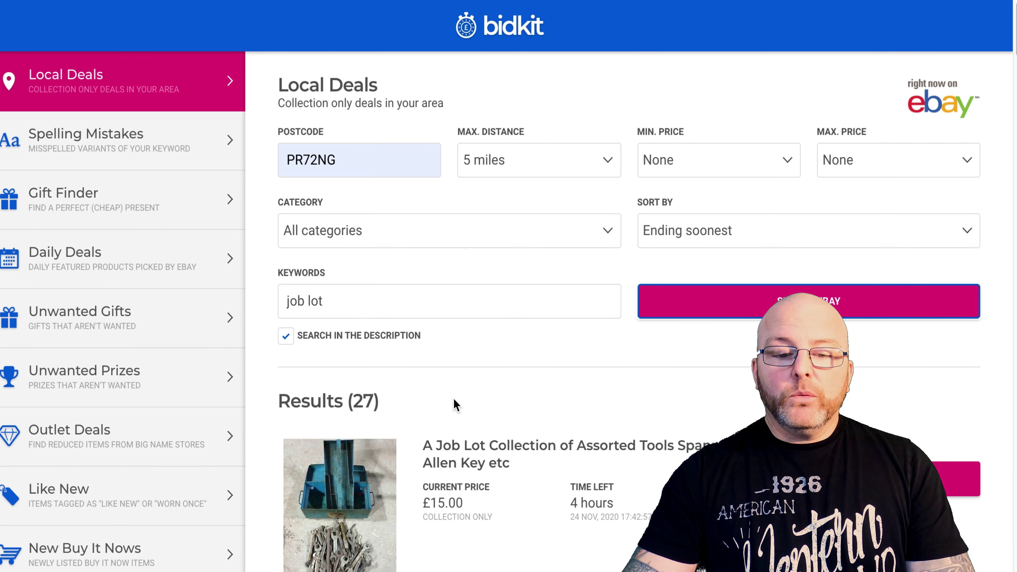
Browse the job lot results and open the eBay listing for the miscellaneous "oo" gauge track
scroll(506, 378, "down", 5)
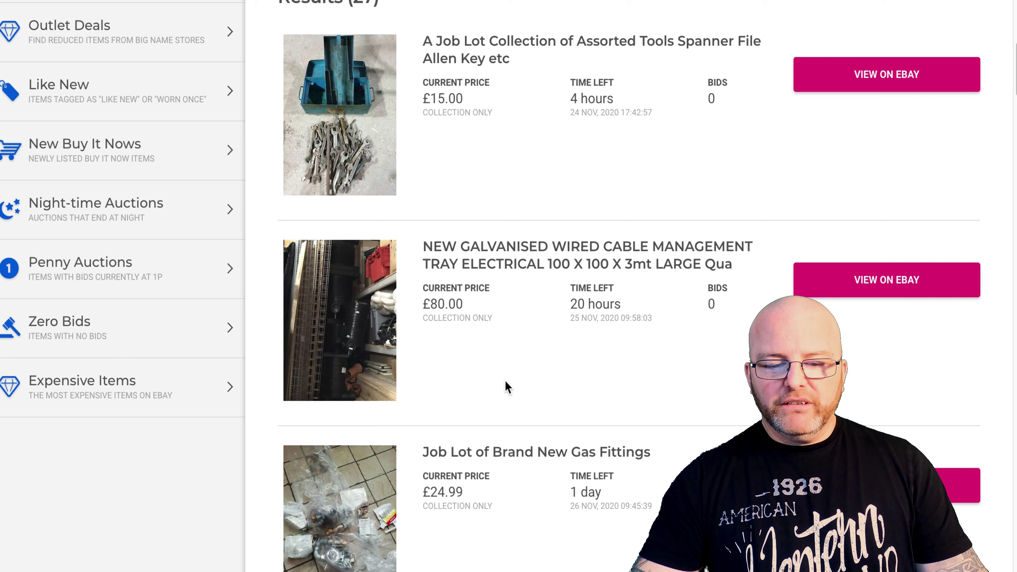
scroll(506, 382, "down", 5)
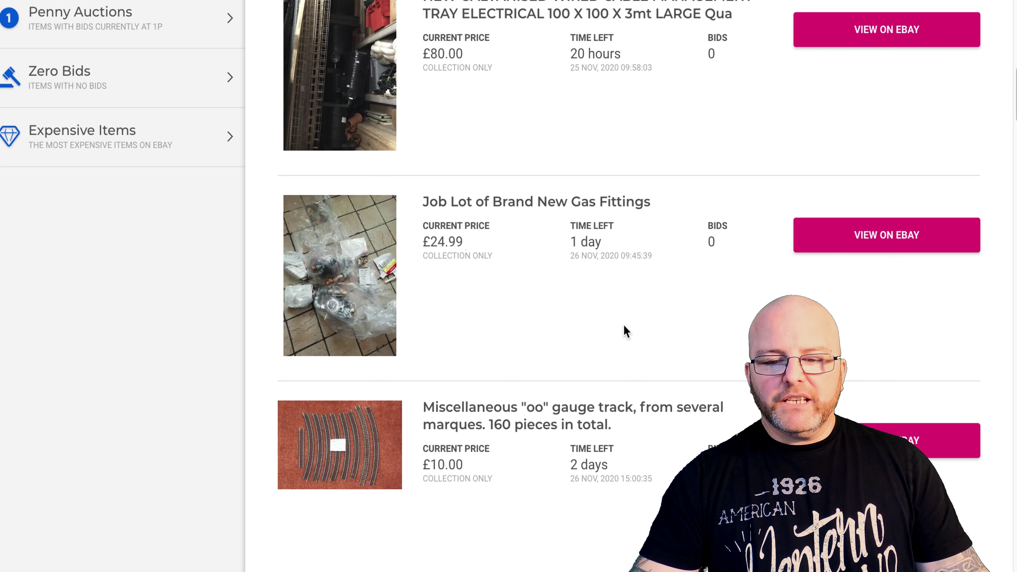
scroll(626, 331, "down", 2)
scroll(626, 332, "down", 2)
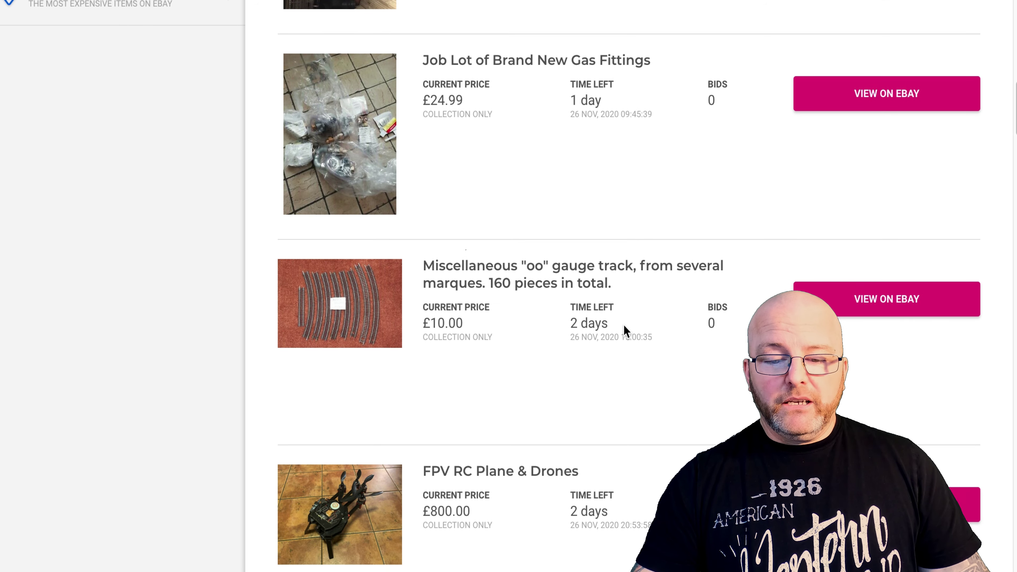
scroll(627, 331, "down", 1)
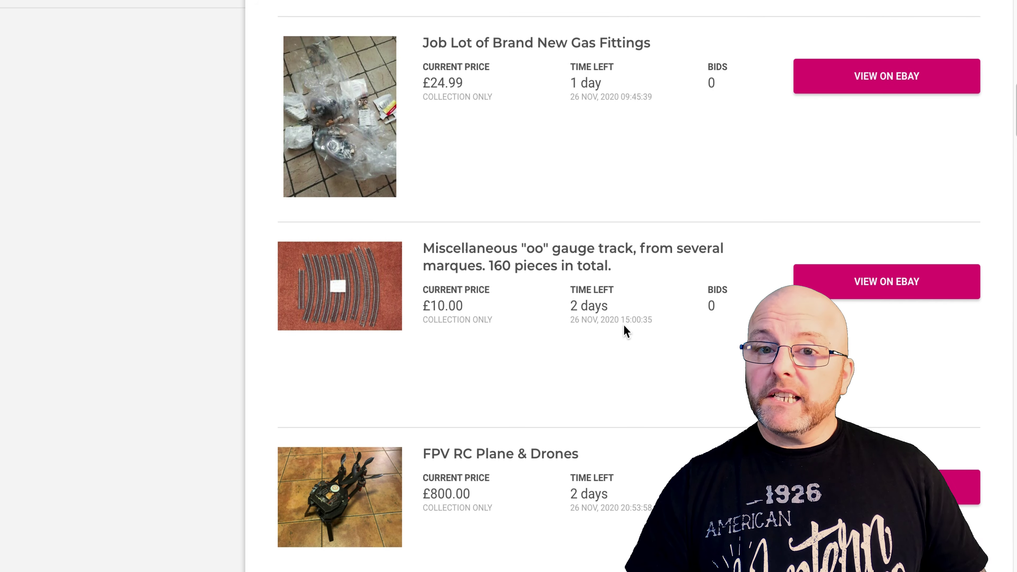
scroll(627, 332, "down", 1)
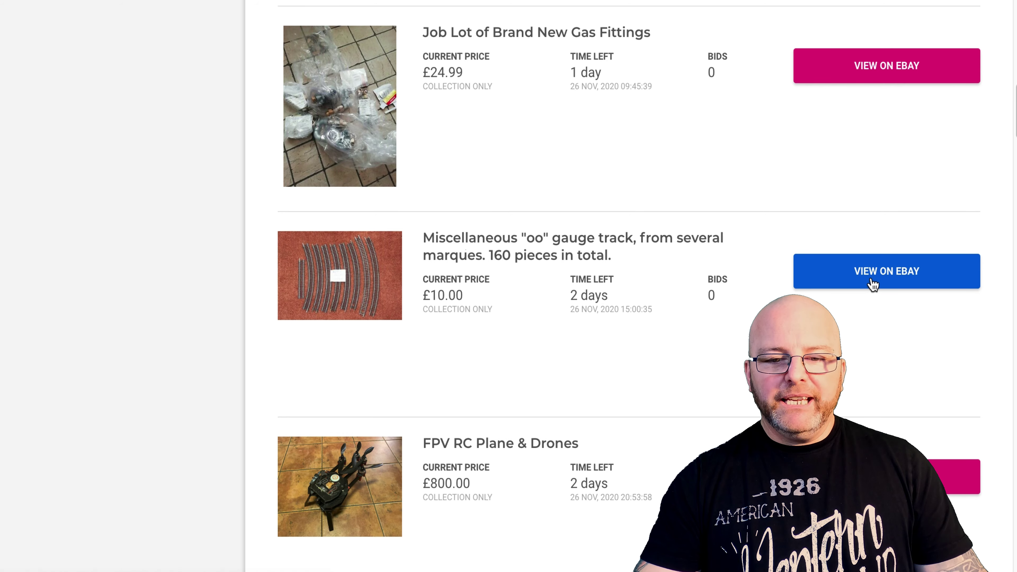
left_click(874, 285)
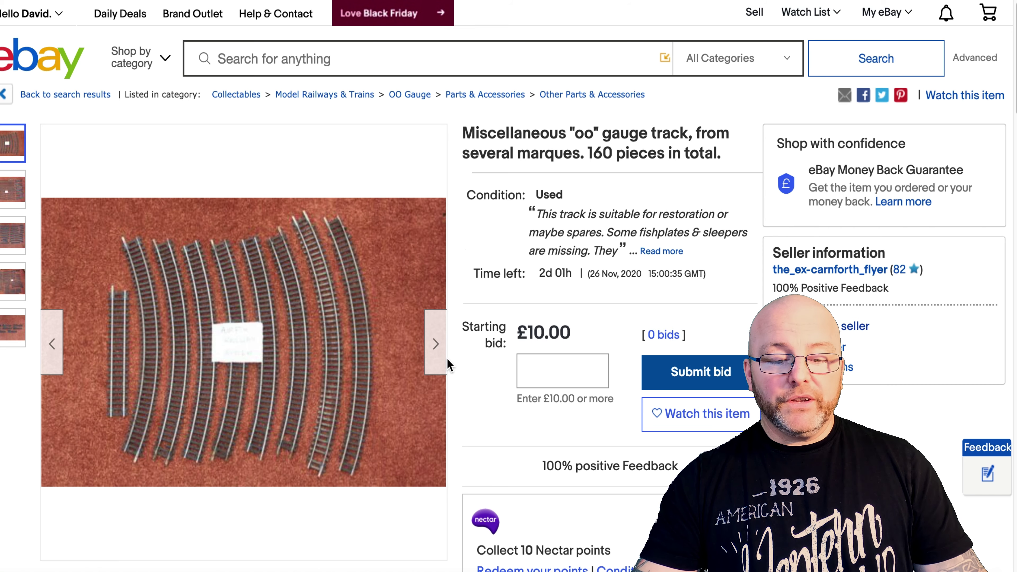
Continue through the job lot results and open the eBay listing for the mixed bundle of 40 DVDs and 2 box sets
scroll(366, 362, "down", 1)
scroll(365, 362, "down", 15)
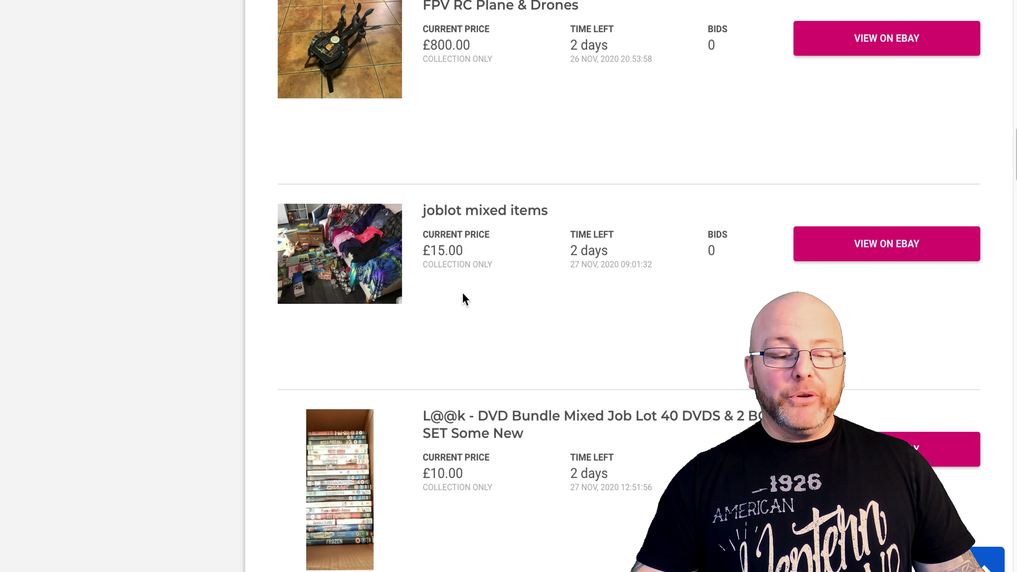
scroll(463, 294, "down", 2)
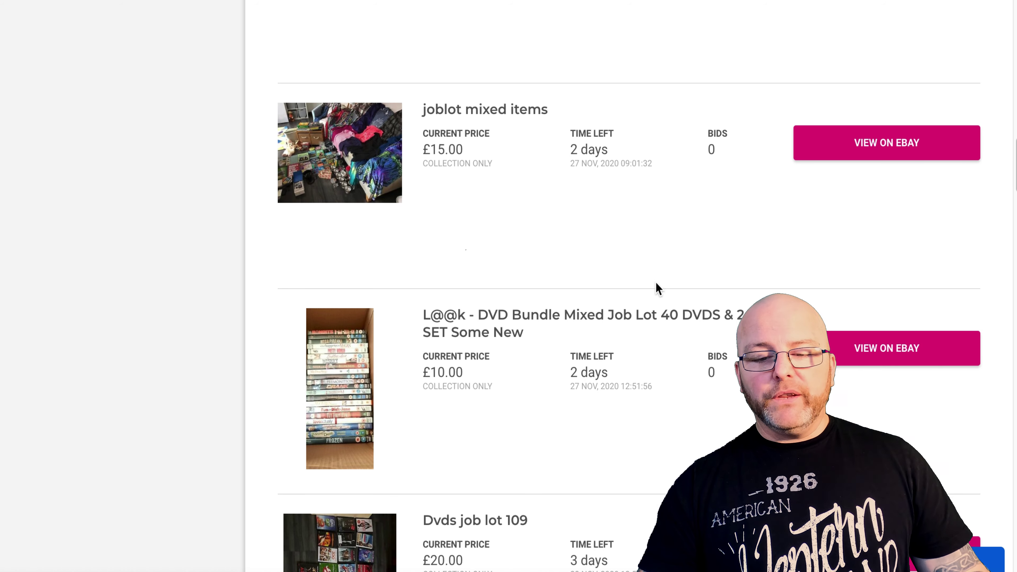
left_click(896, 351)
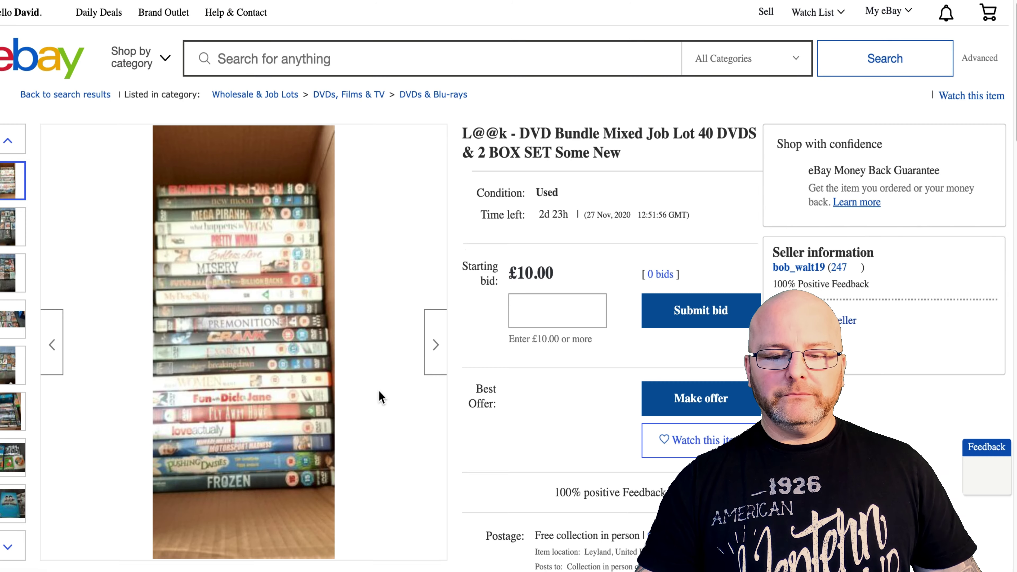
Review the DVD bundle listing's details and description, and copy its eBay item number
scroll(363, 425, "down", 8)
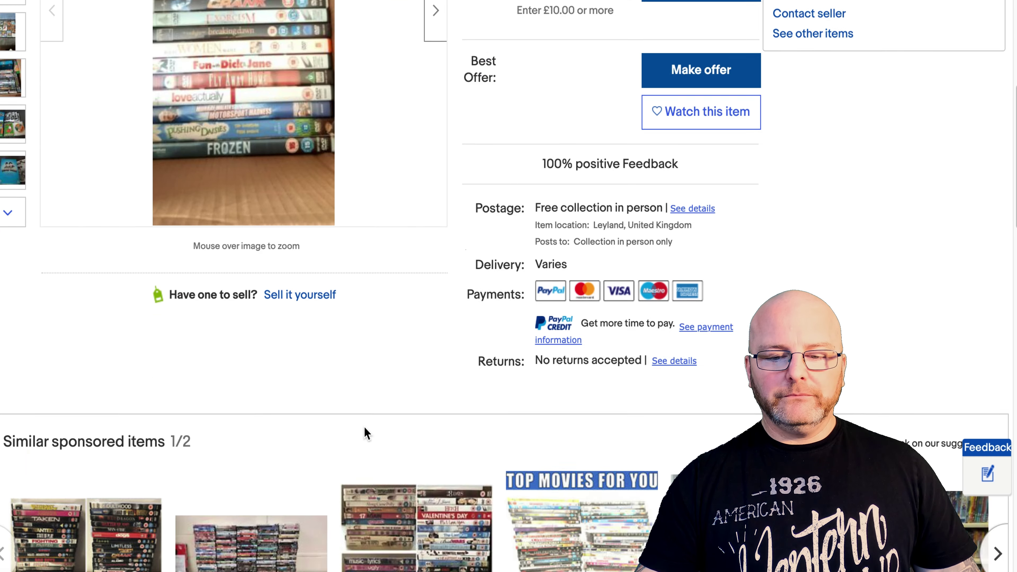
scroll(363, 437, "up", 8)
scroll(365, 437, "down", 5)
scroll(367, 438, "down", 10)
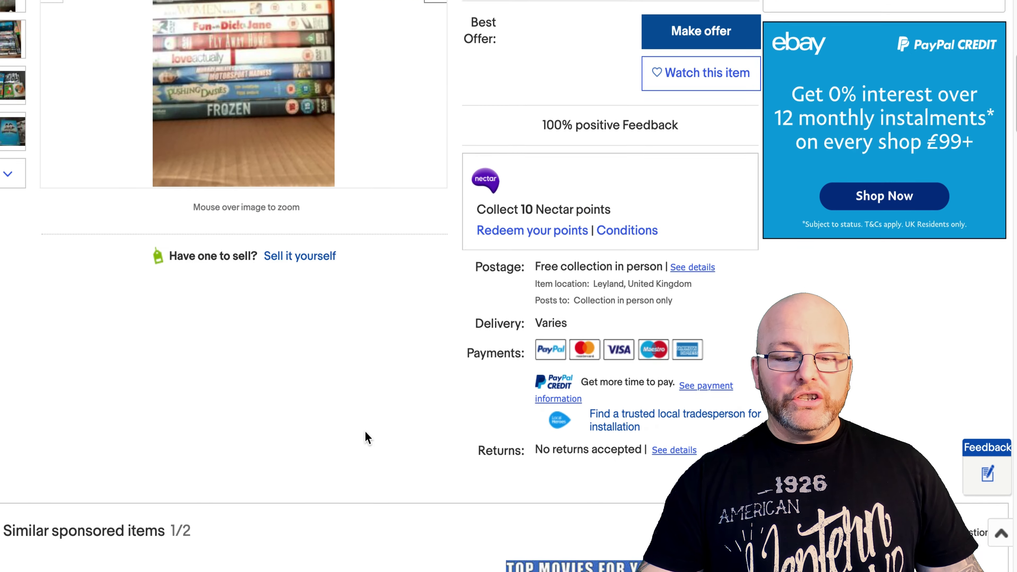
scroll(366, 438, "down", 12)
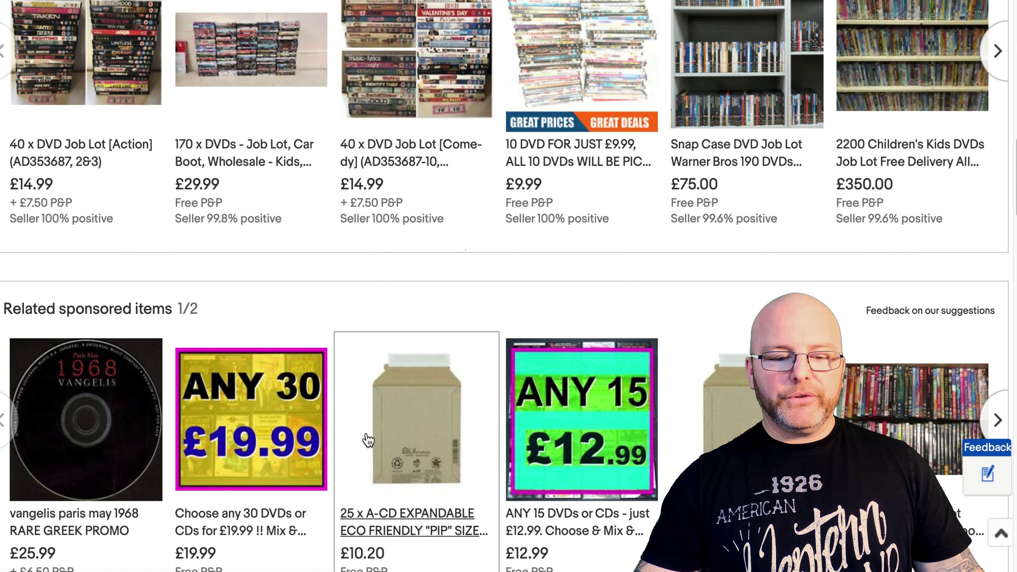
scroll(368, 437, "down", 6)
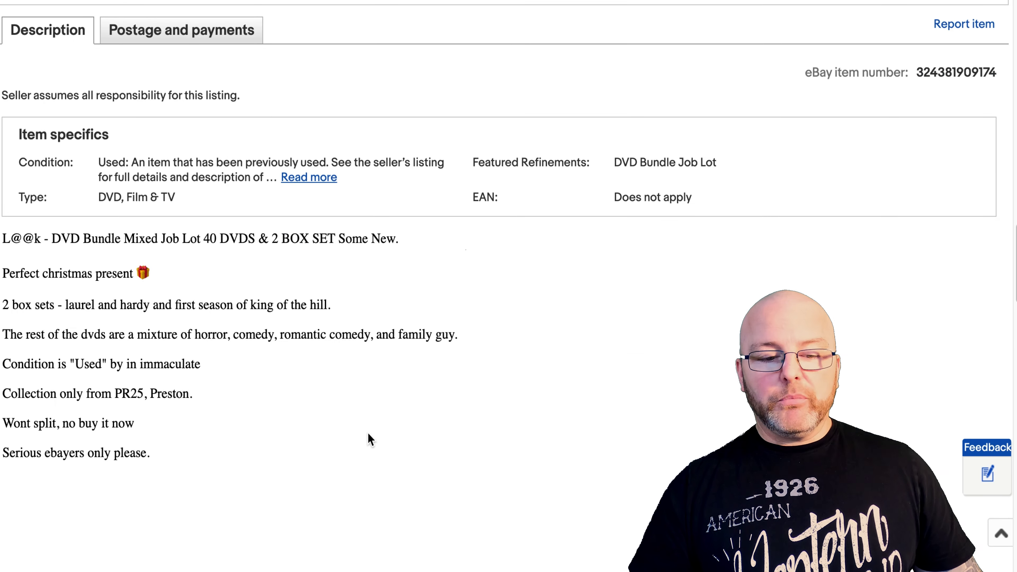
scroll(365, 393, "down", 1)
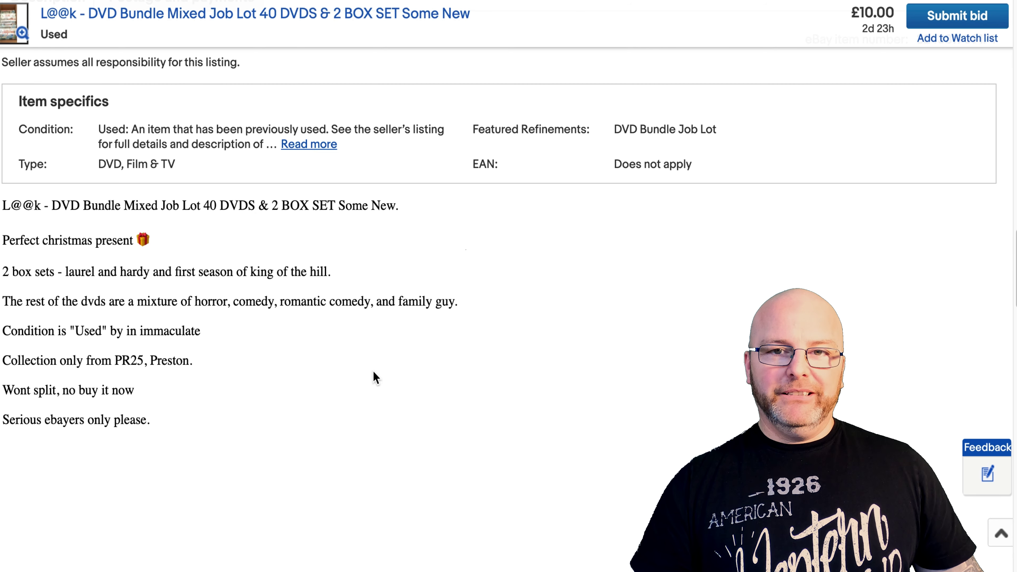
scroll(376, 374, "up", 1)
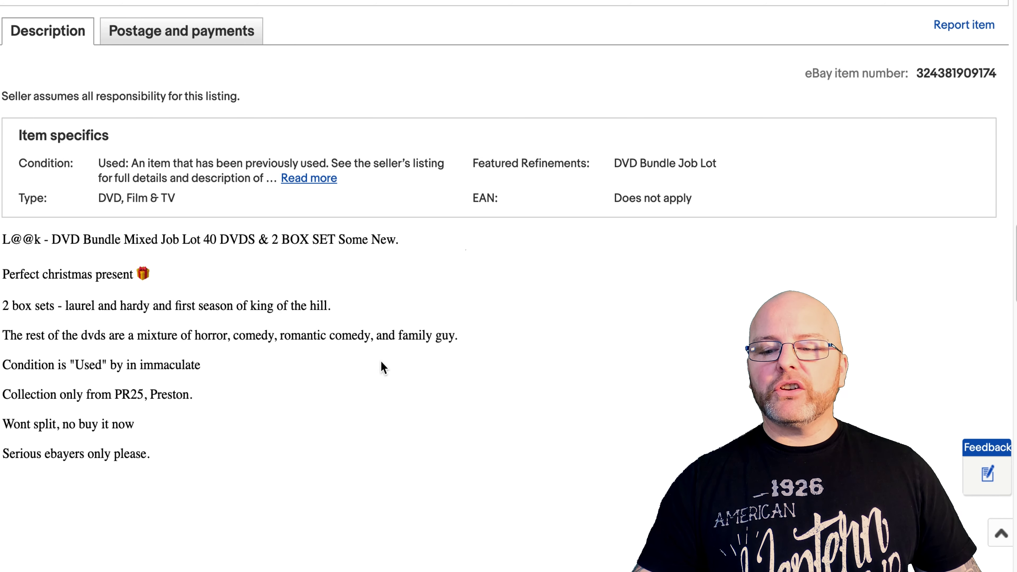
double_click(948, 74)
key("super+c")
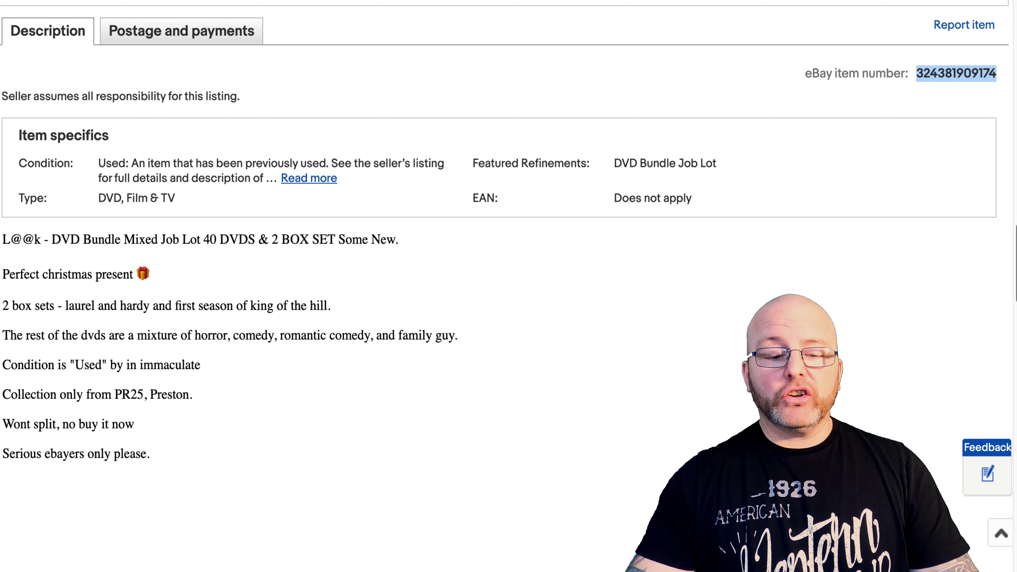
Switch to Gixen and delete the ended Wii bundle entry from the scheduled bids
key("ctrl+Tab")
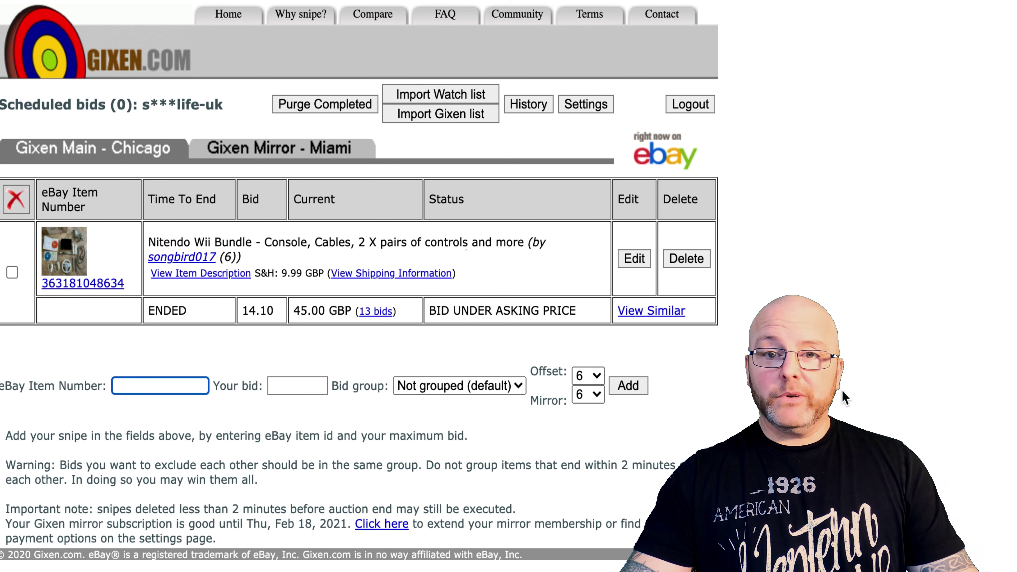
left_click(692, 260)
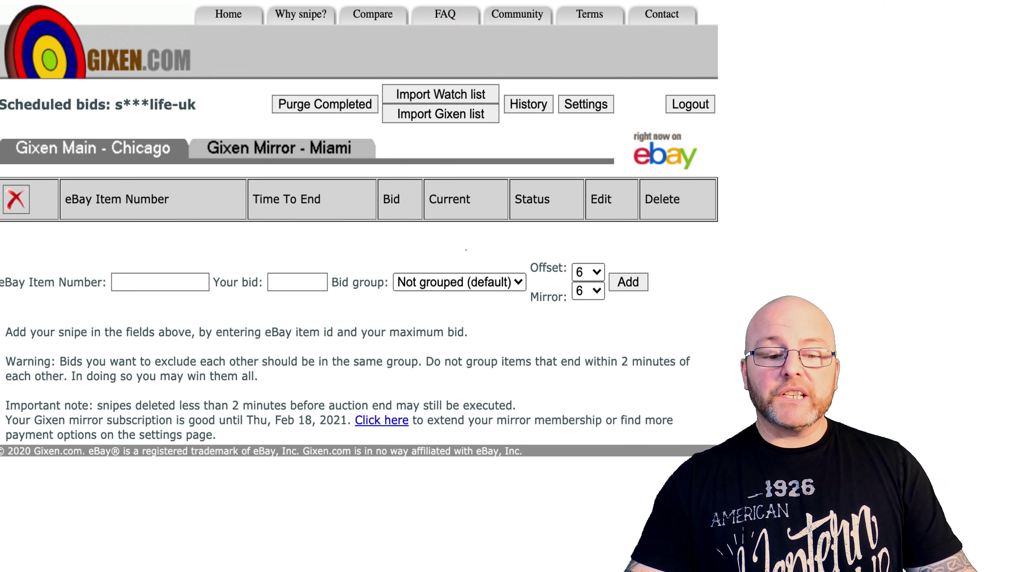
Schedule an ungrouped snipe for the DVD bundle using its copied eBay item number and a bid of 11
left_click(160, 282)
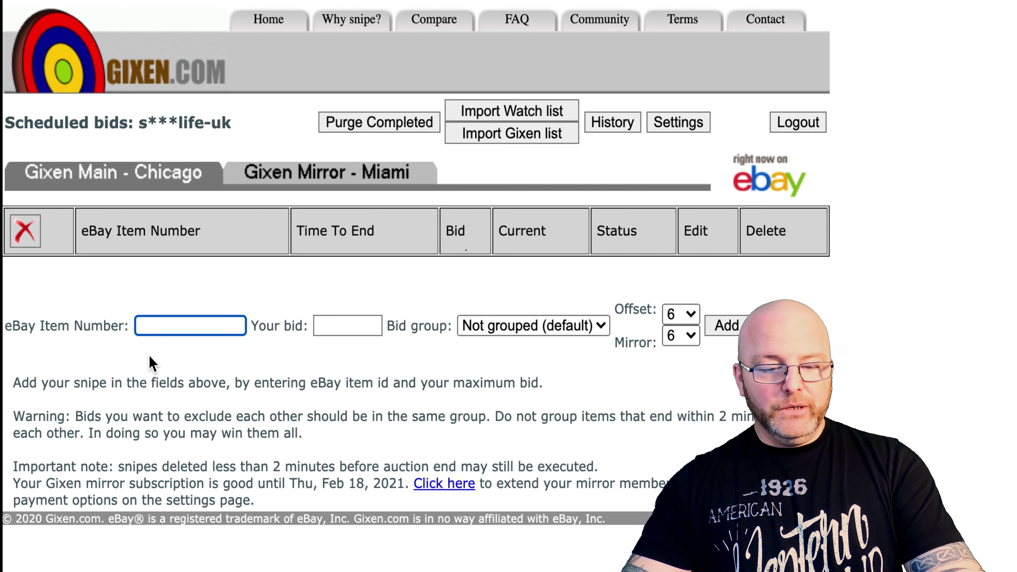
left_click(161, 319)
key("super+v")
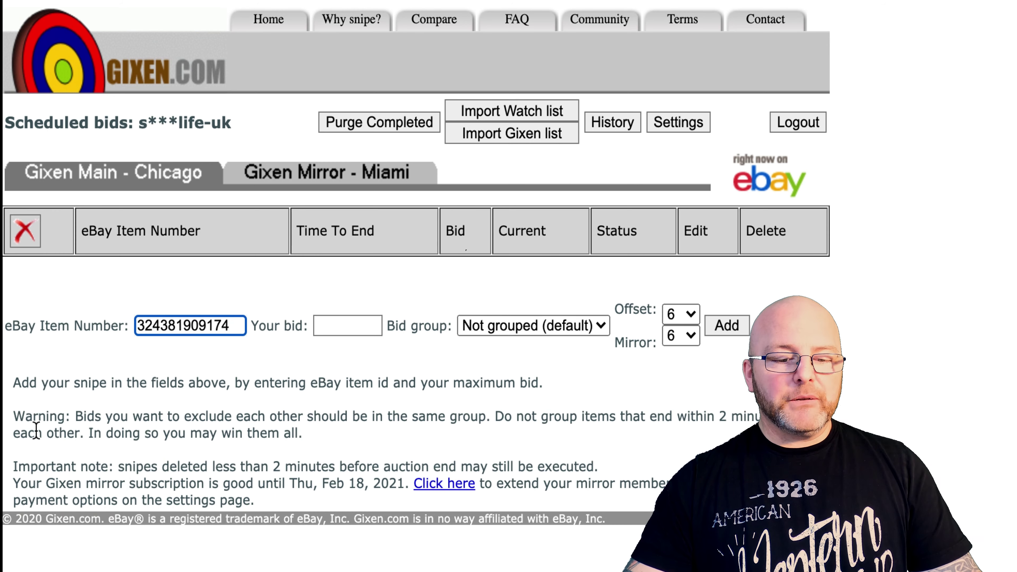
left_click(347, 325)
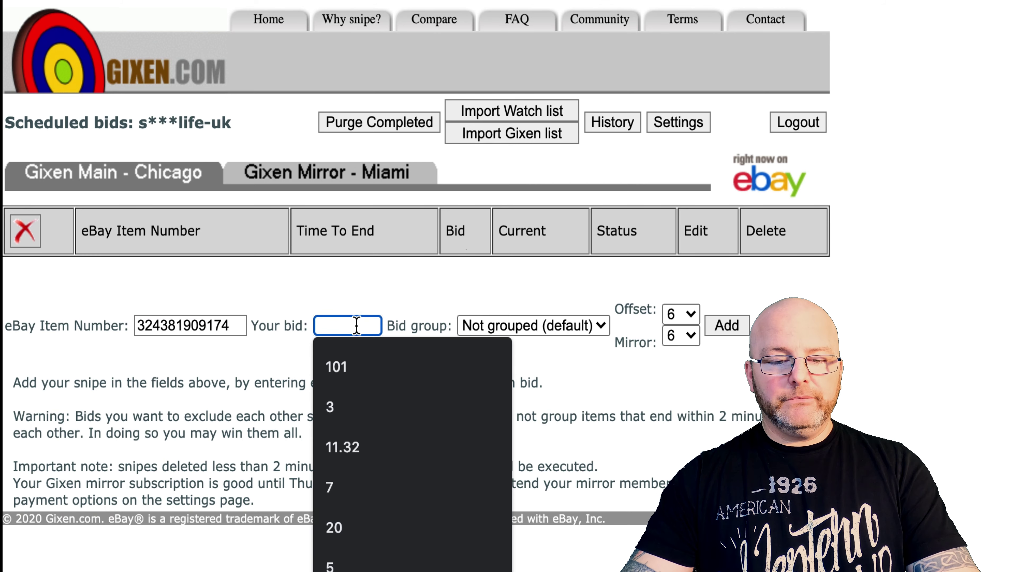
type("11")
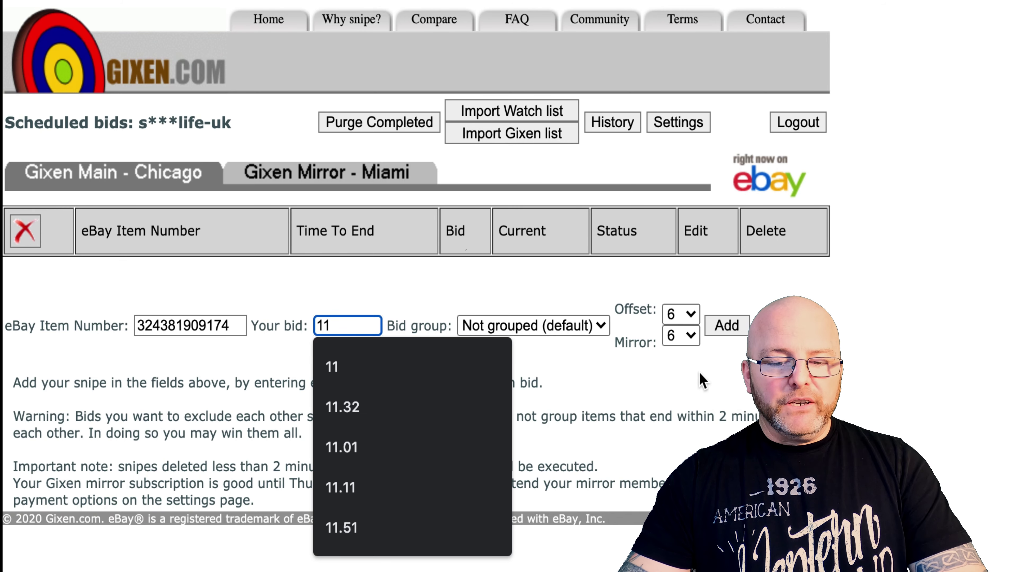
left_click(601, 325)
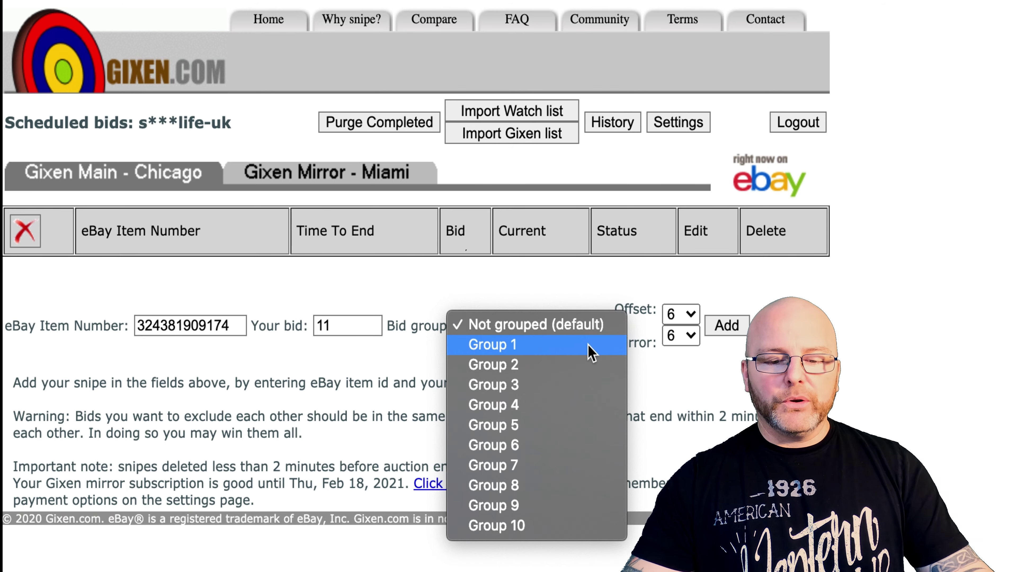
key("Escape")
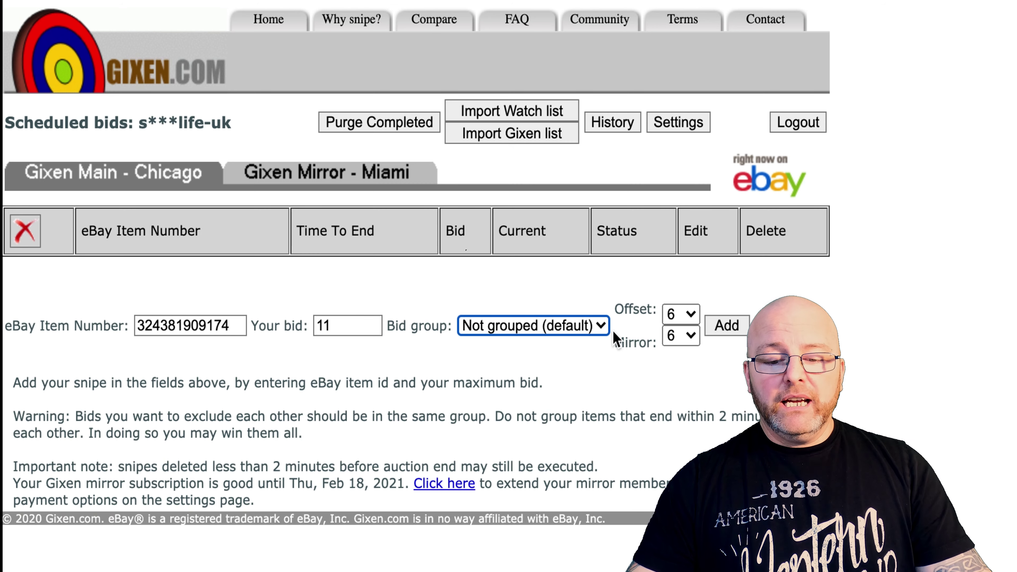
left_click(724, 326)
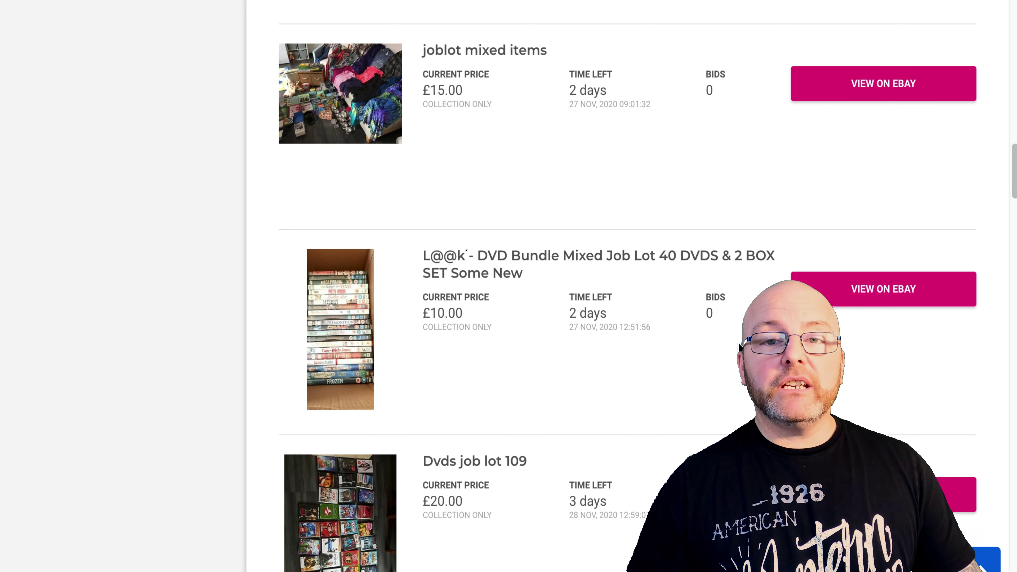
Switch to bidkit and search eBay for misspelled variants of the keyword "nintendo" with the Spelling Mistakes tool
scroll(739, 347, "down", 1)
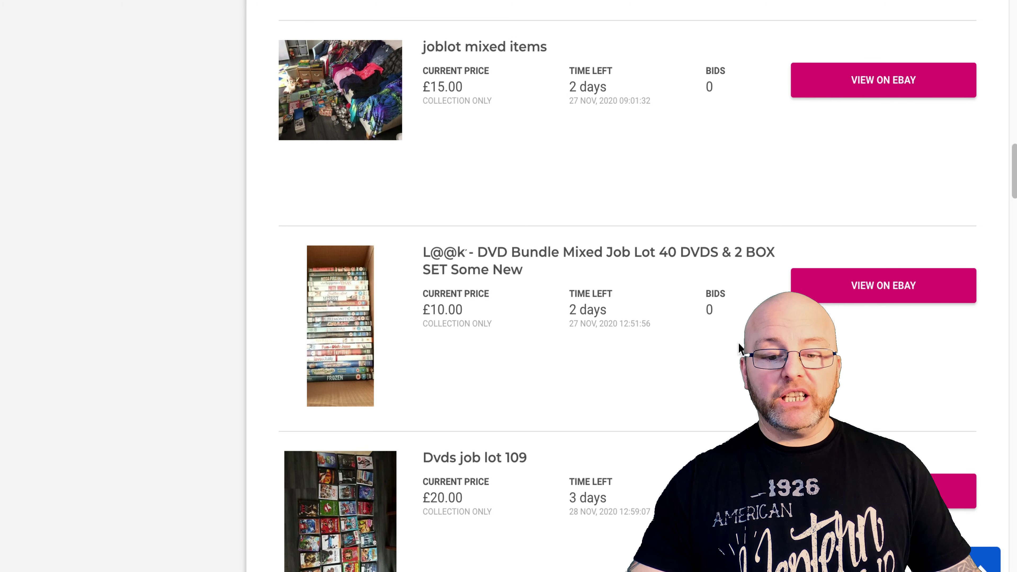
scroll(739, 347, "up", 15)
scroll(739, 347, "up", 12)
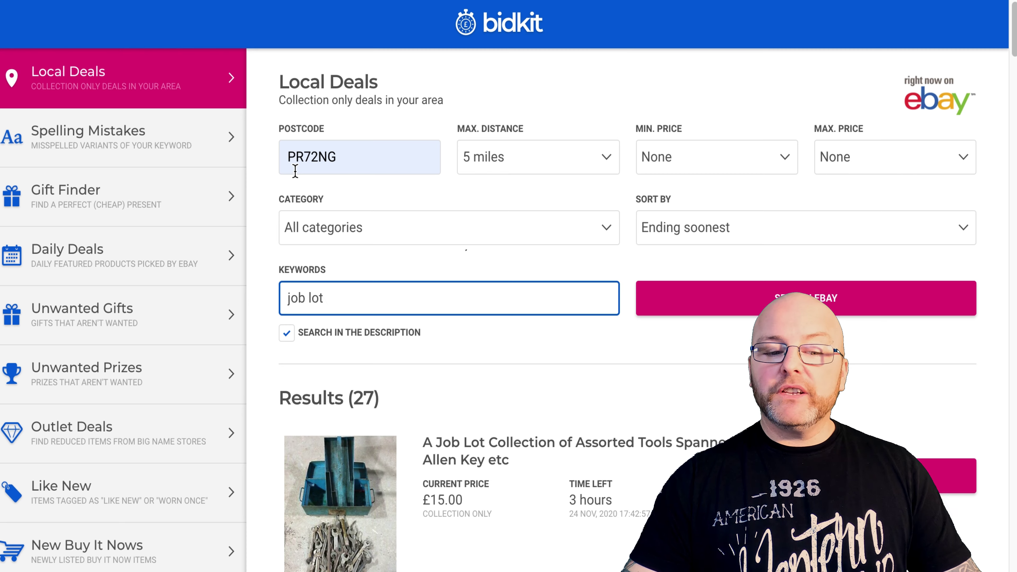
left_click(150, 148)
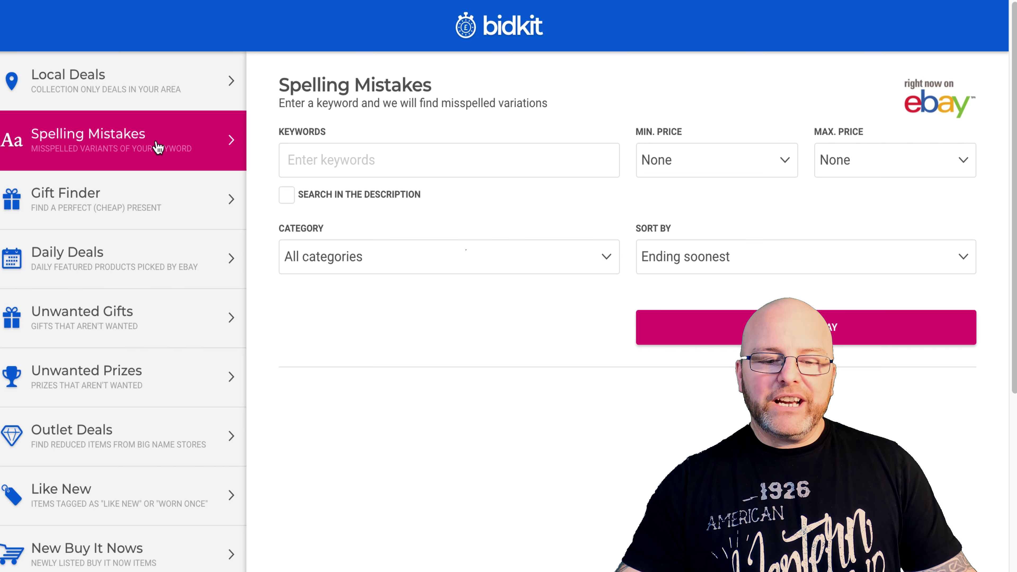
left_click(345, 159)
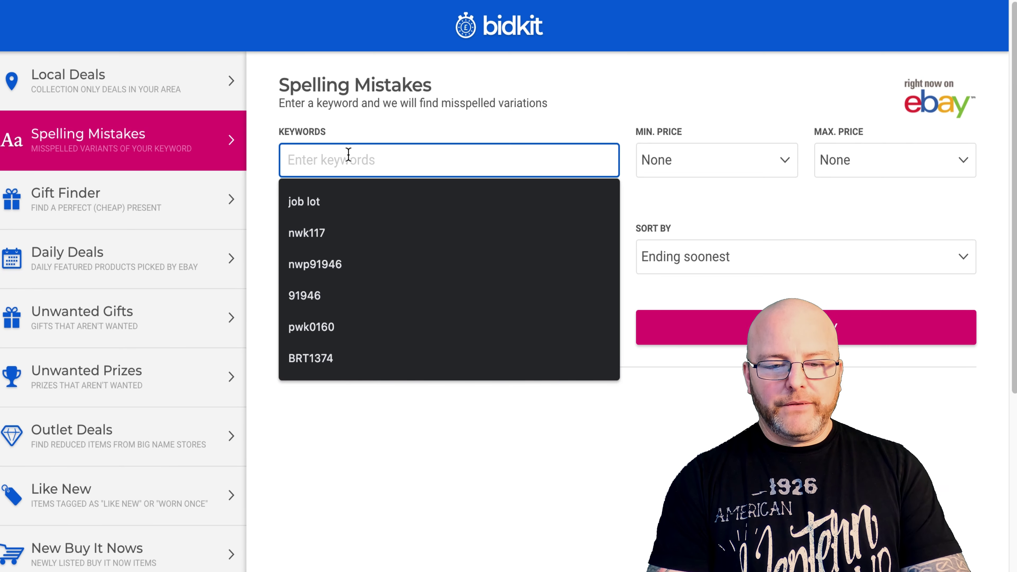
type("n")
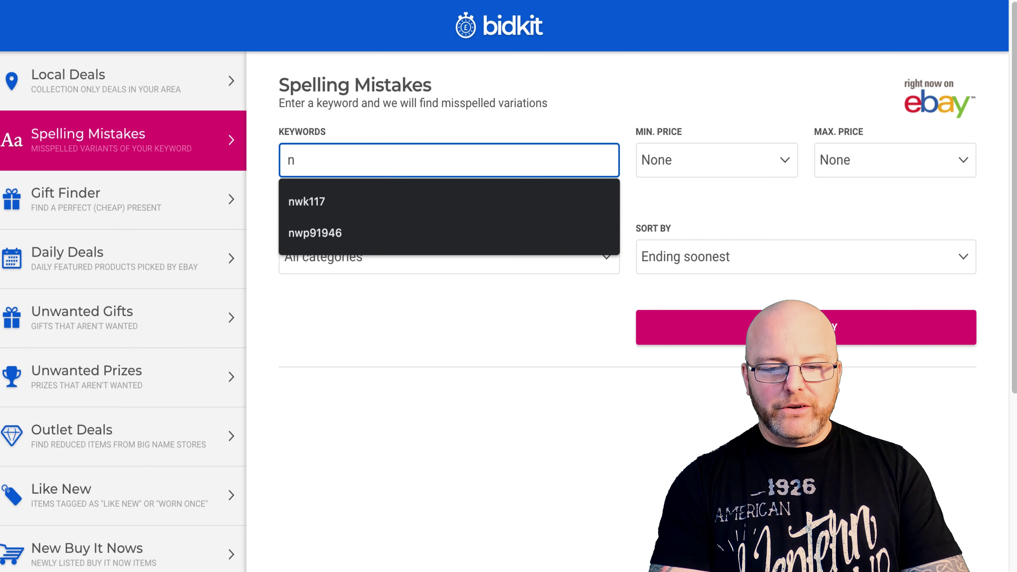
type("in")
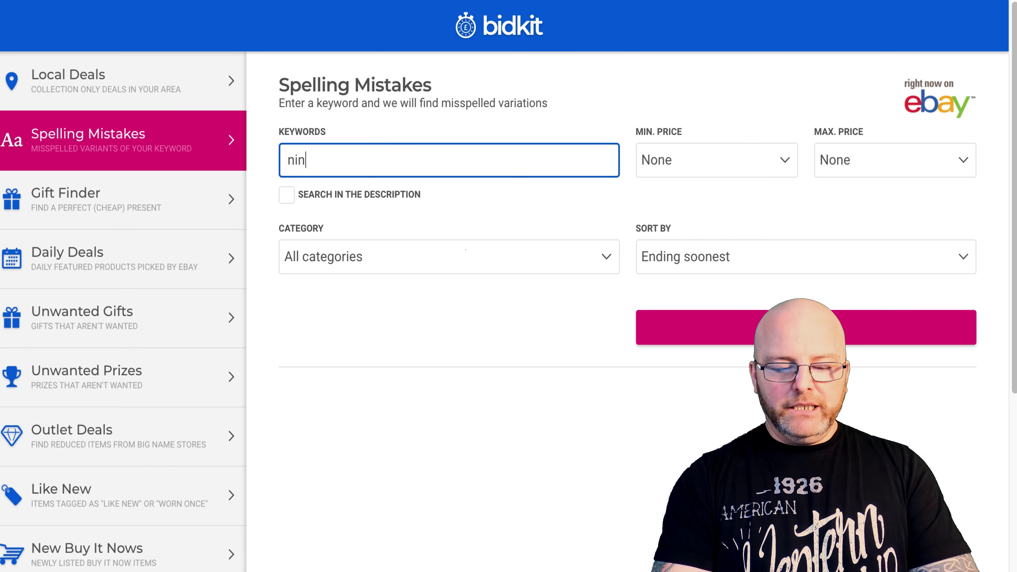
type("tendo")
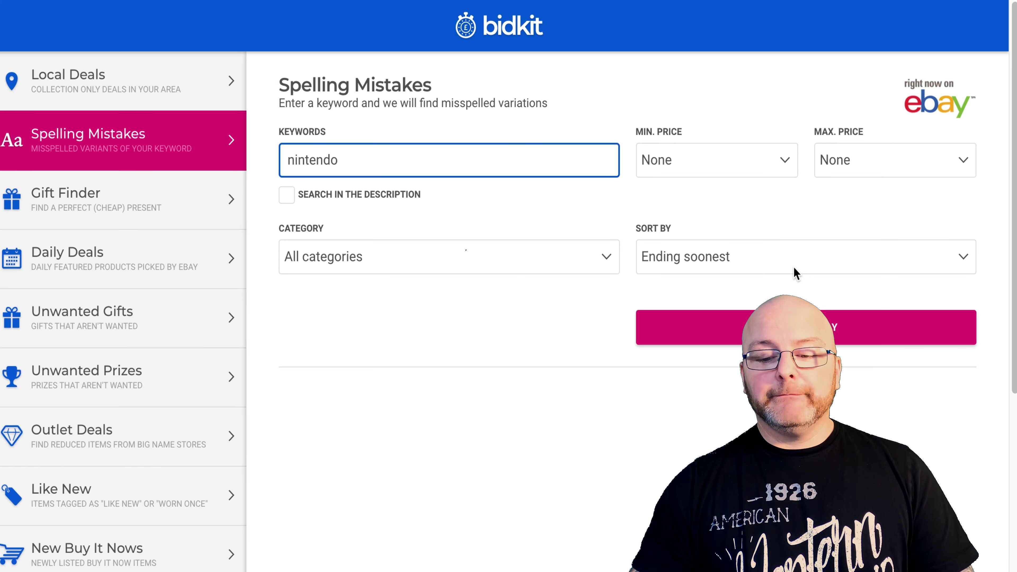
left_click(637, 343)
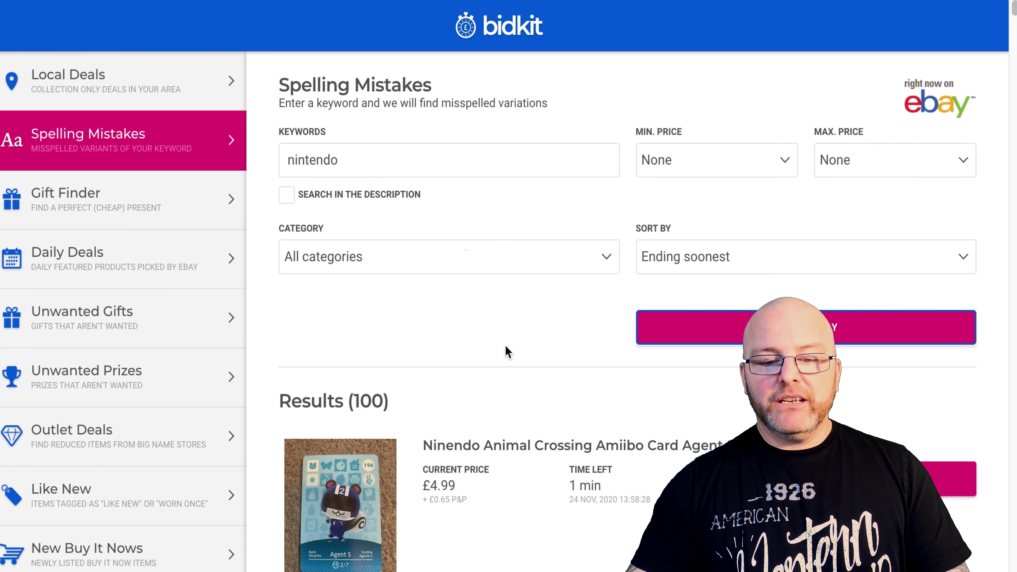
Browse the misspelled Nintendo results and open the eBay listing for the boxed "Ninyendo 64 Consloe" with games and remote
scroll(505, 349, "down", 10)
scroll(466, 250, "down", 2)
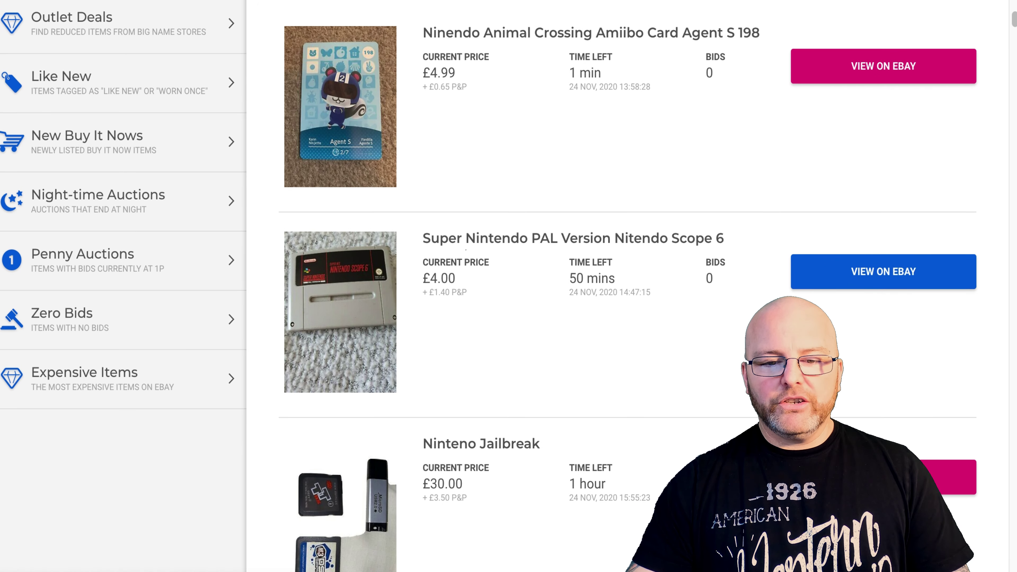
scroll(466, 249, "down", 2)
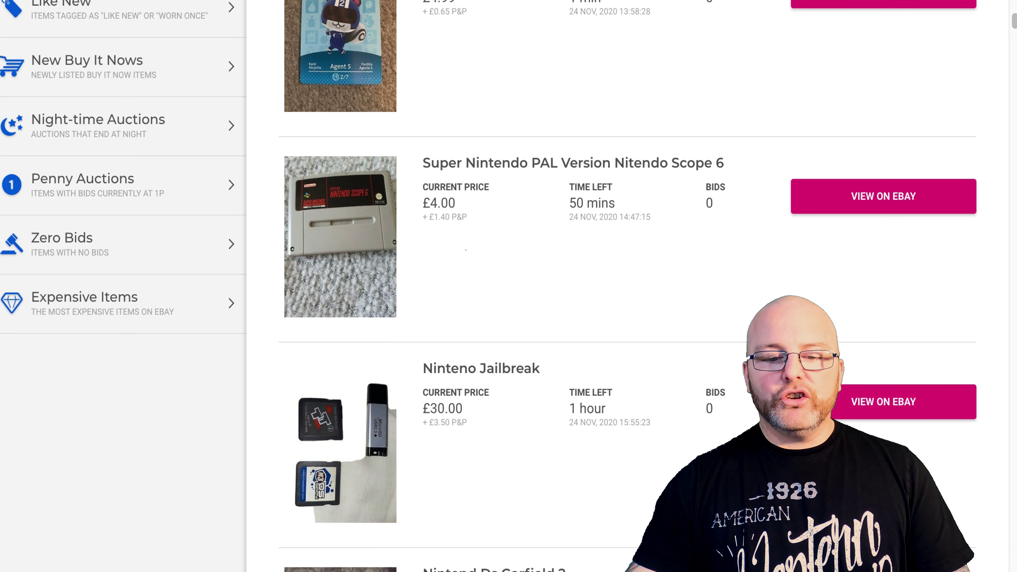
scroll(465, 249, "up", 12)
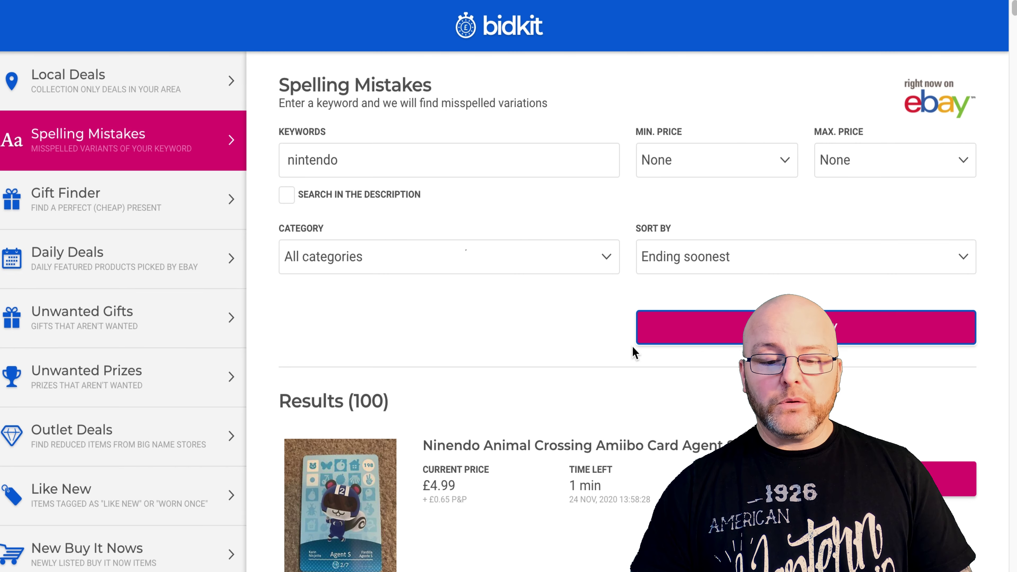
scroll(637, 376, "down", 15)
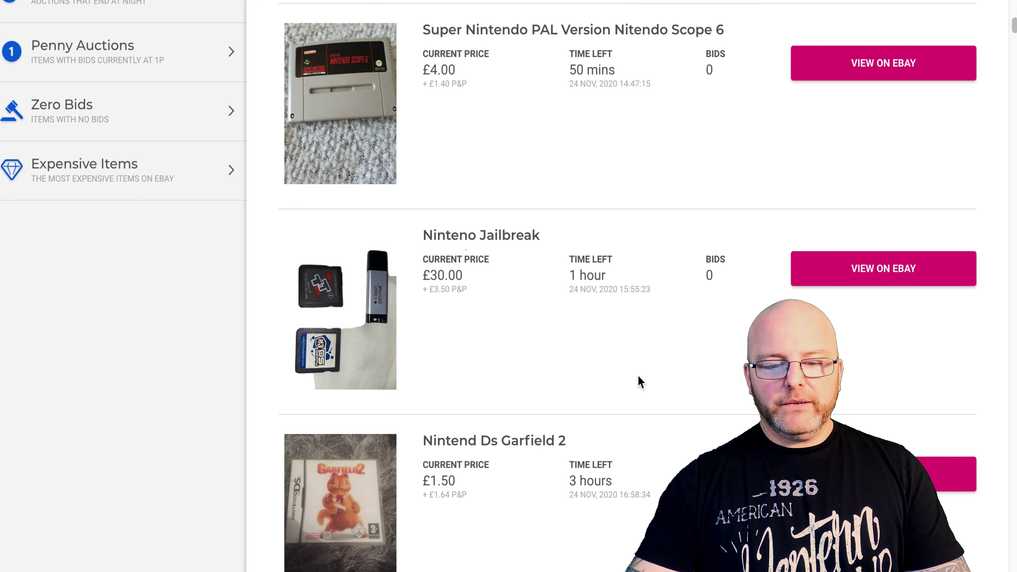
scroll(639, 382, "down", 10)
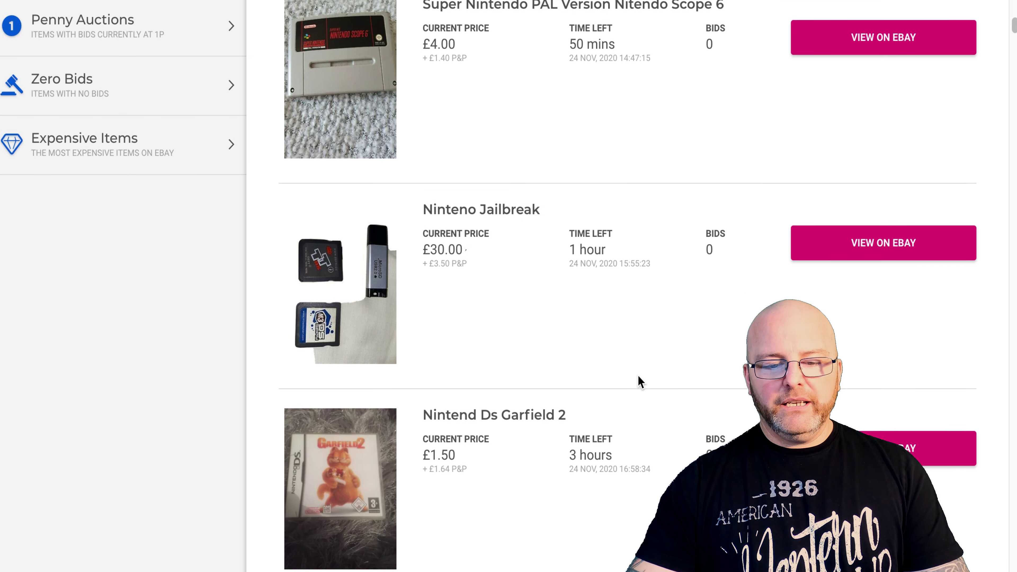
scroll(640, 382, "down", 1)
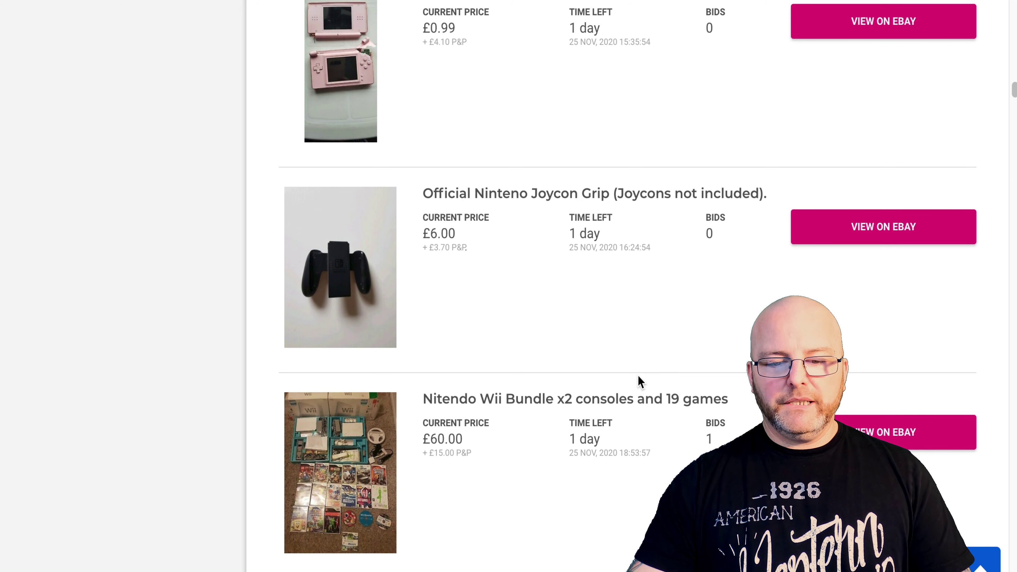
scroll(640, 381, "down", 3)
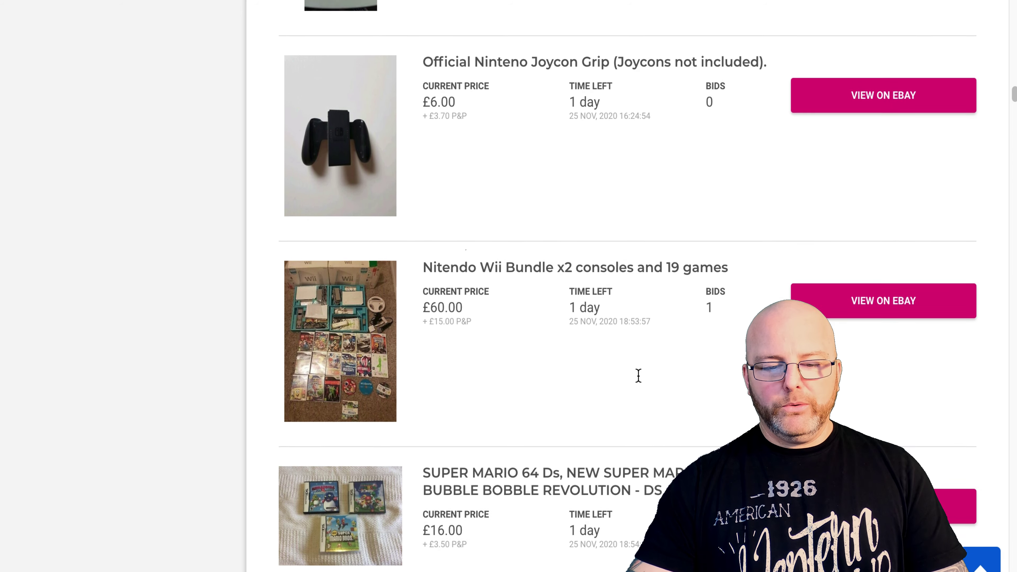
scroll(639, 378, "down", 10)
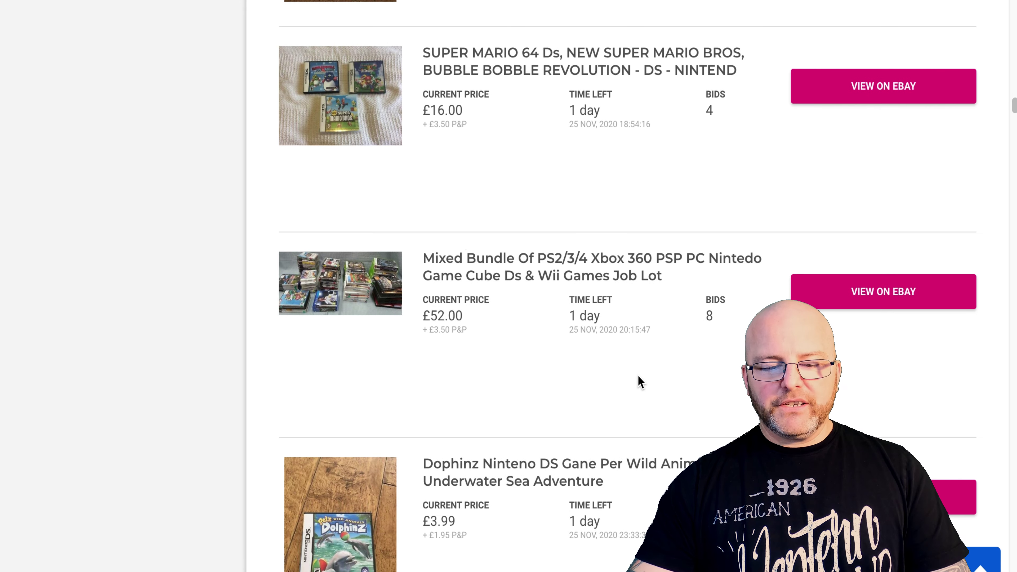
scroll(640, 381, "down", 6)
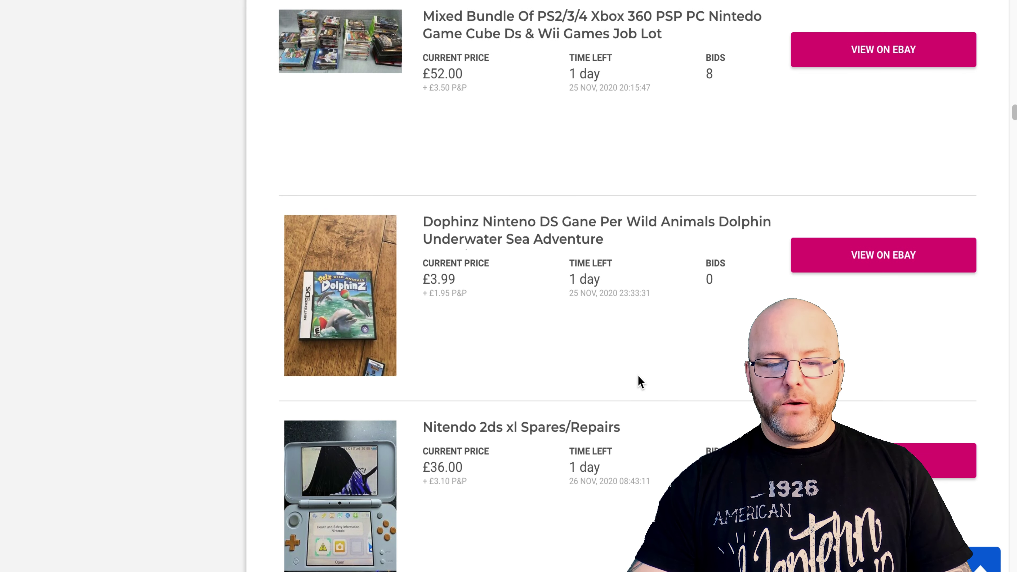
scroll(640, 381, "down", 5)
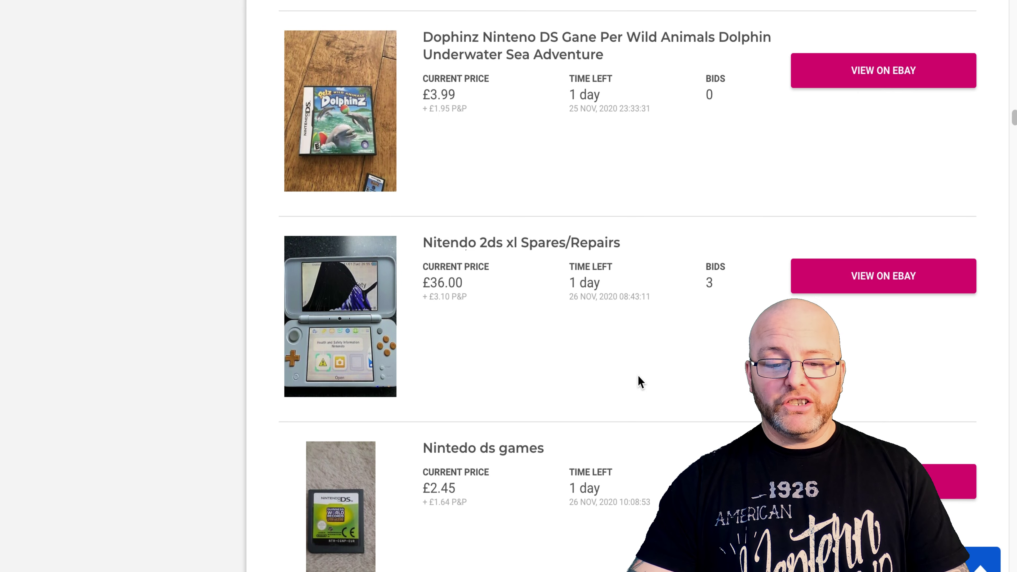
scroll(640, 382, "down", 15)
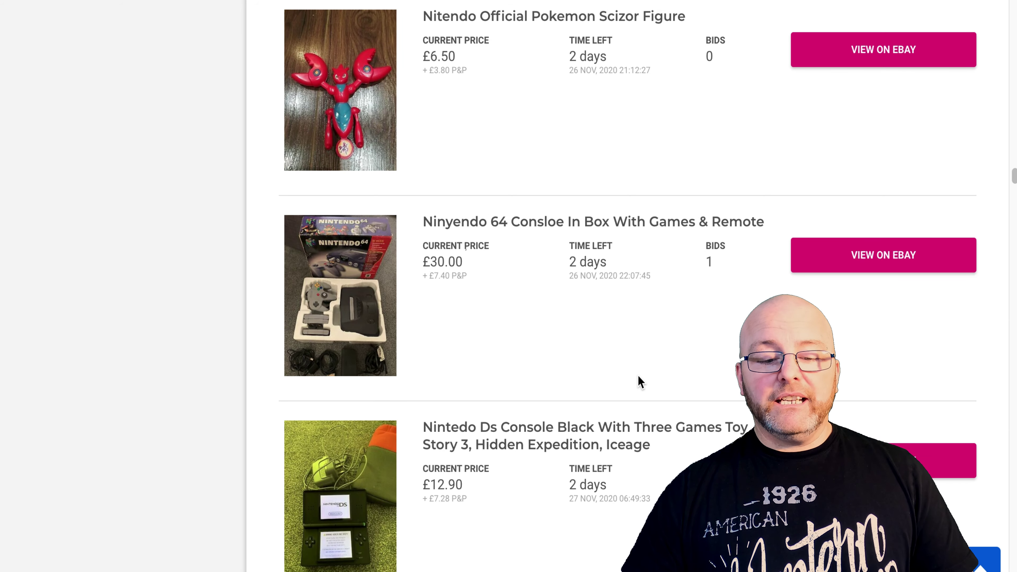
scroll(421, 305, "down", 2)
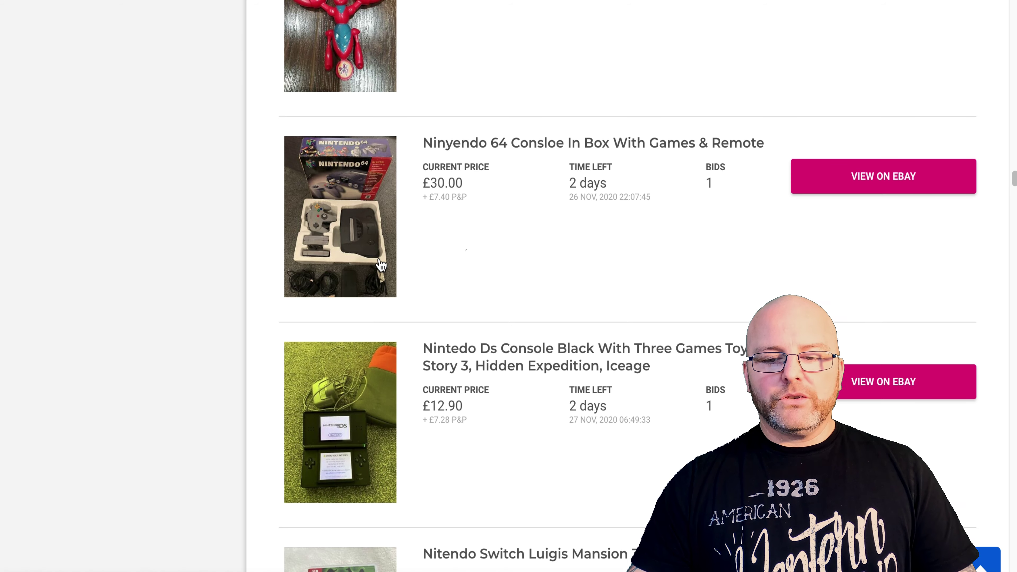
left_click(883, 171)
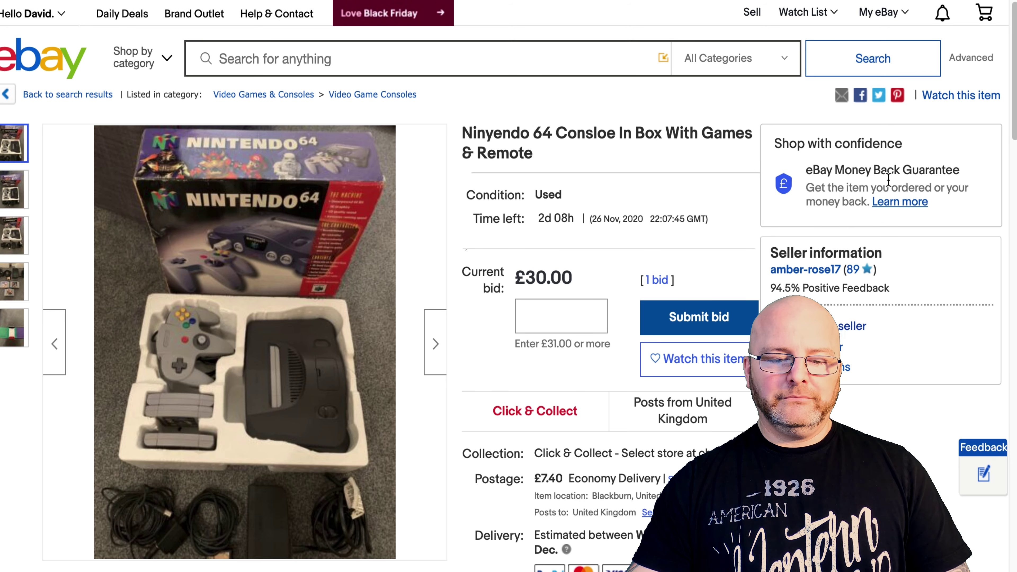
Review the boxed Nintendo 64 listing's photos and description, and copy its eBay item number
scroll(297, 371, "down", 1)
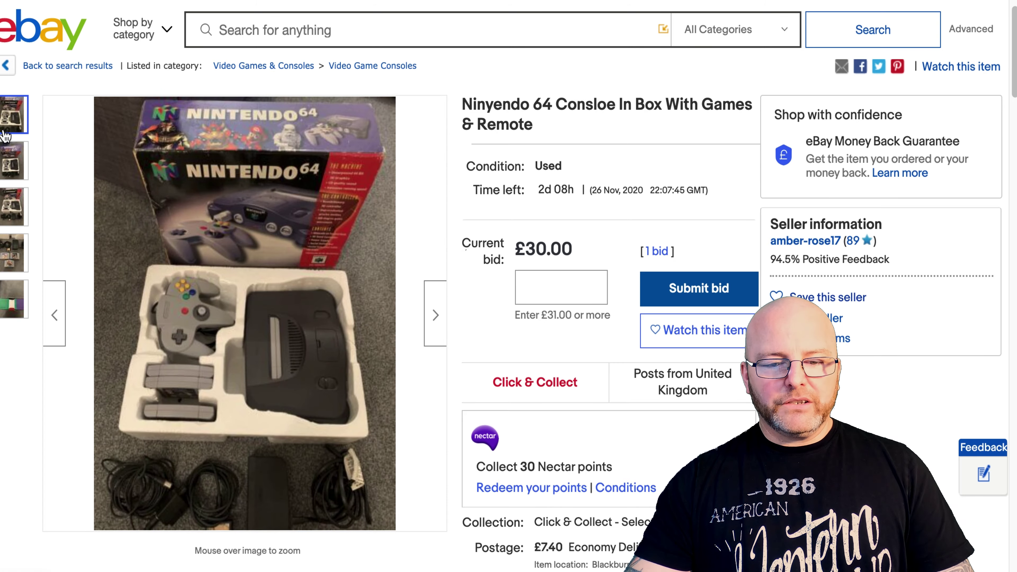
mouse_move(3, 170)
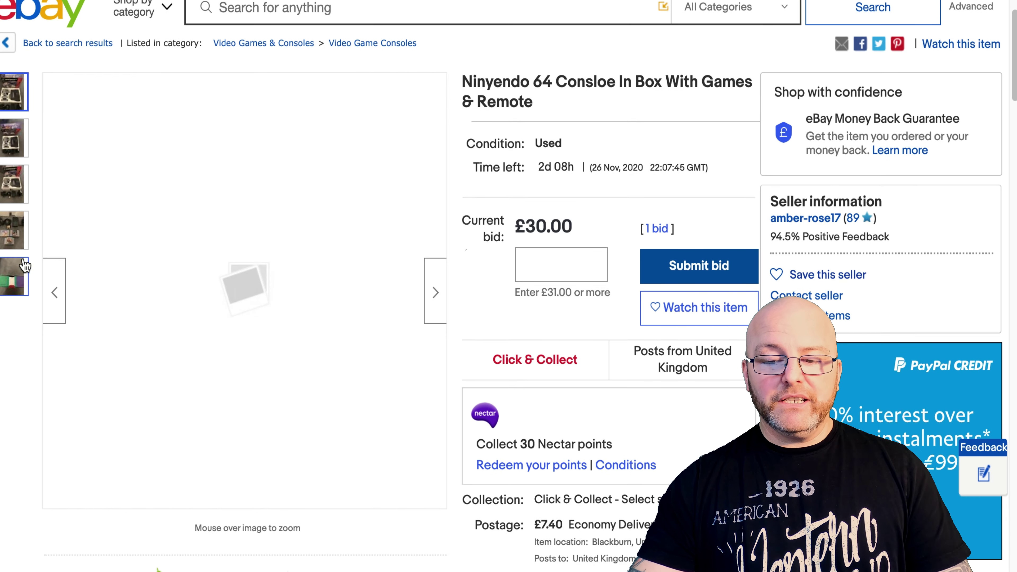
scroll(184, 196, "down", 4)
scroll(185, 196, "down", 15)
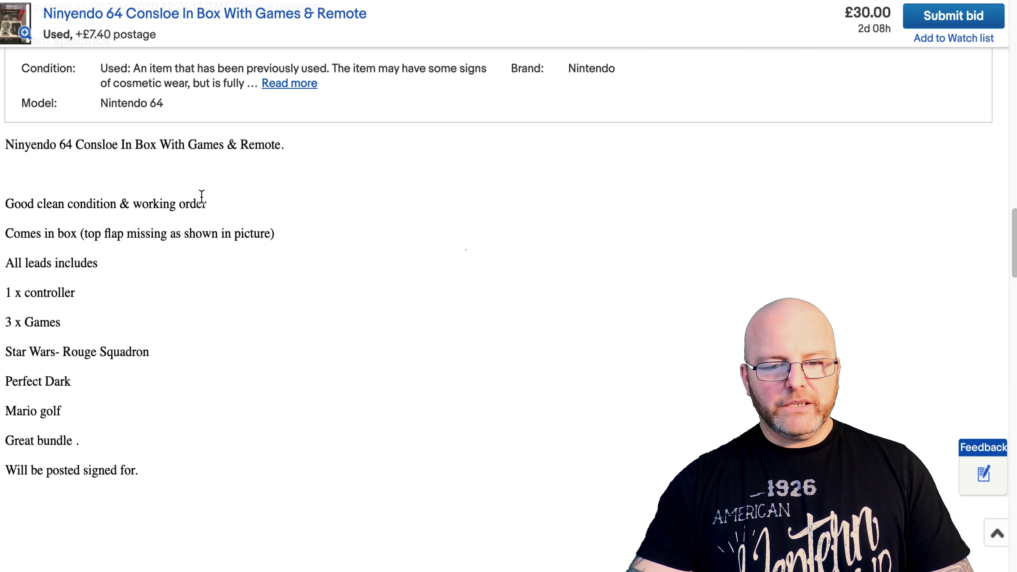
scroll(335, 319, "down", 10)
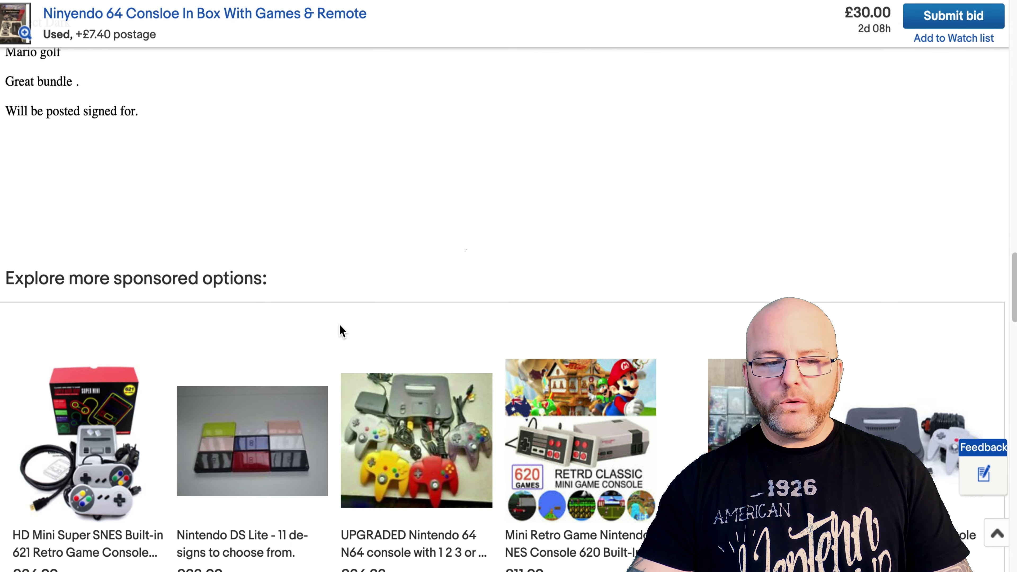
scroll(338, 325, "up", 8)
scroll(340, 324, "up", 9)
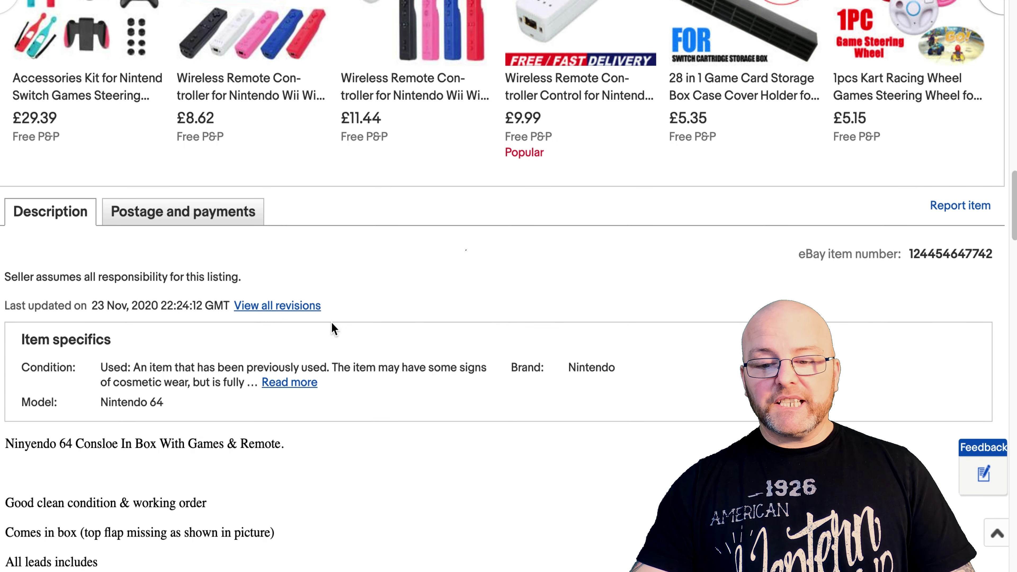
double_click(946, 255)
key("super+c")
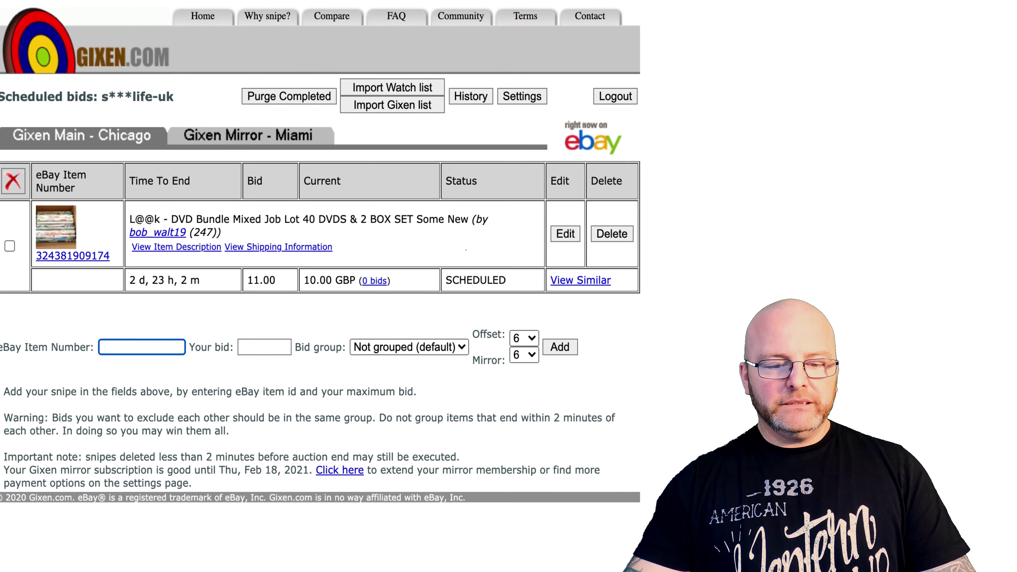
Schedule an ungrouped snipe for the boxed Nintendo 64 console using its copied eBay item number and a bid of 55
left_click(126, 348)
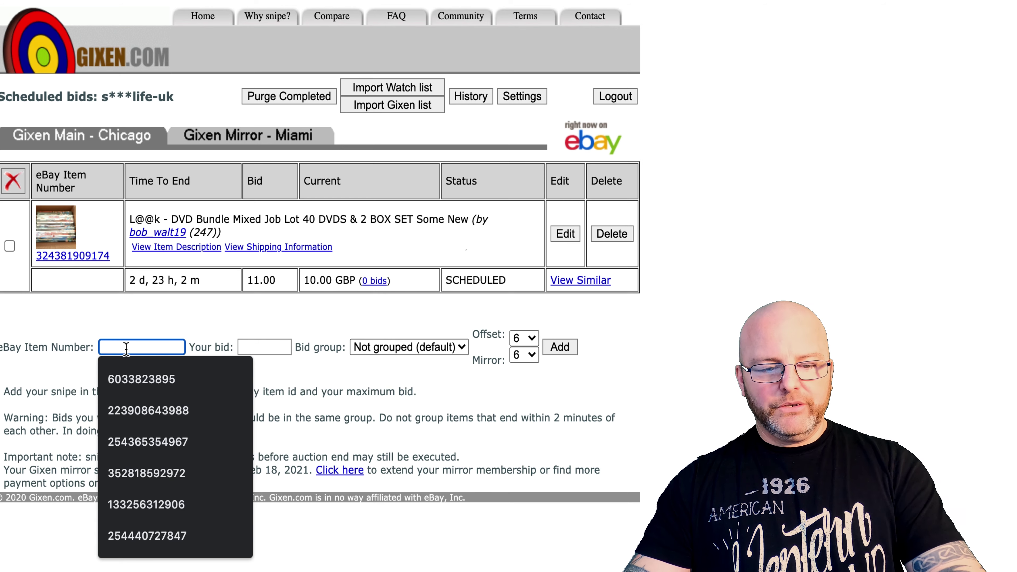
key("super+v")
left_click(282, 344)
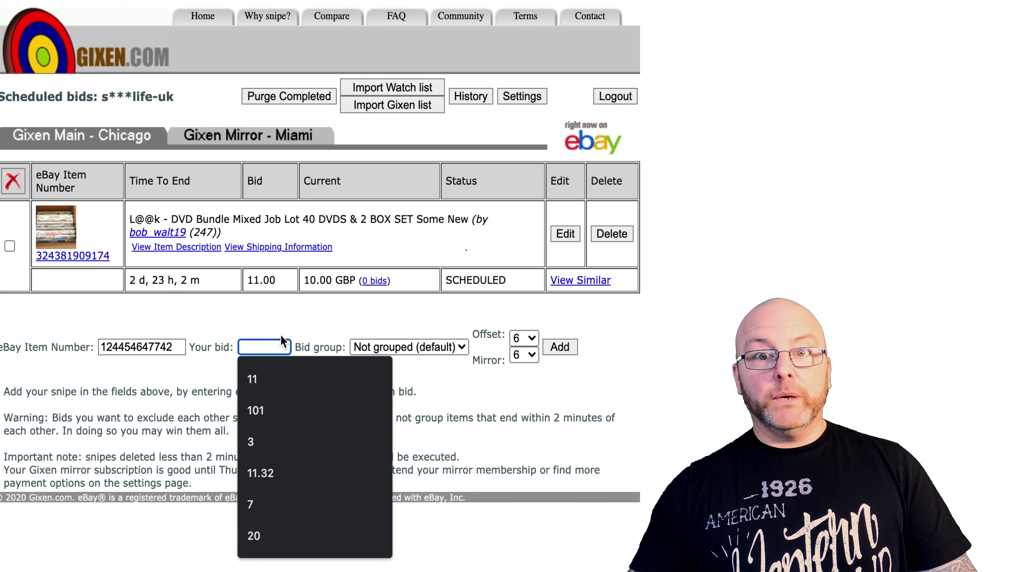
type("55")
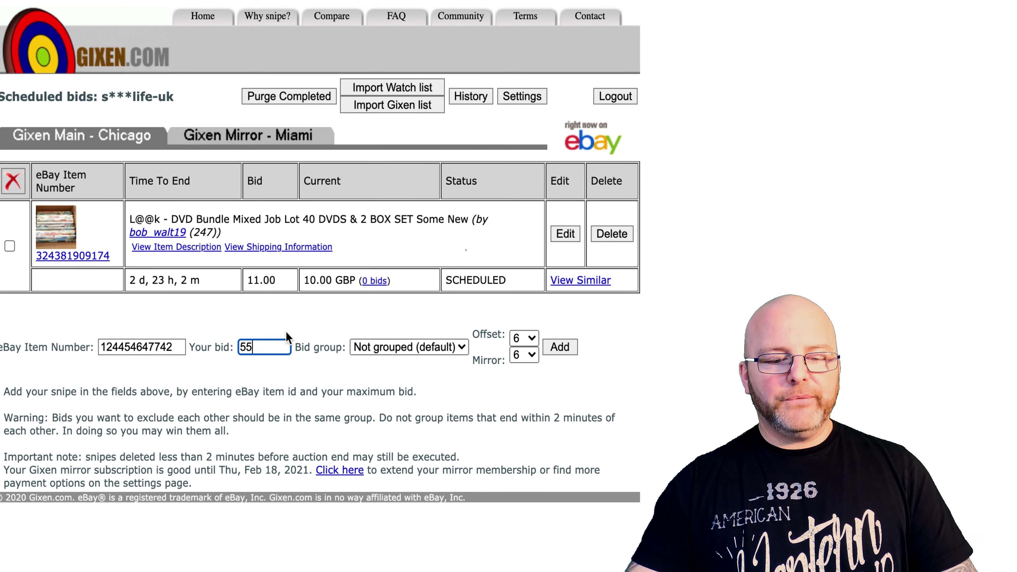
left_click(562, 349)
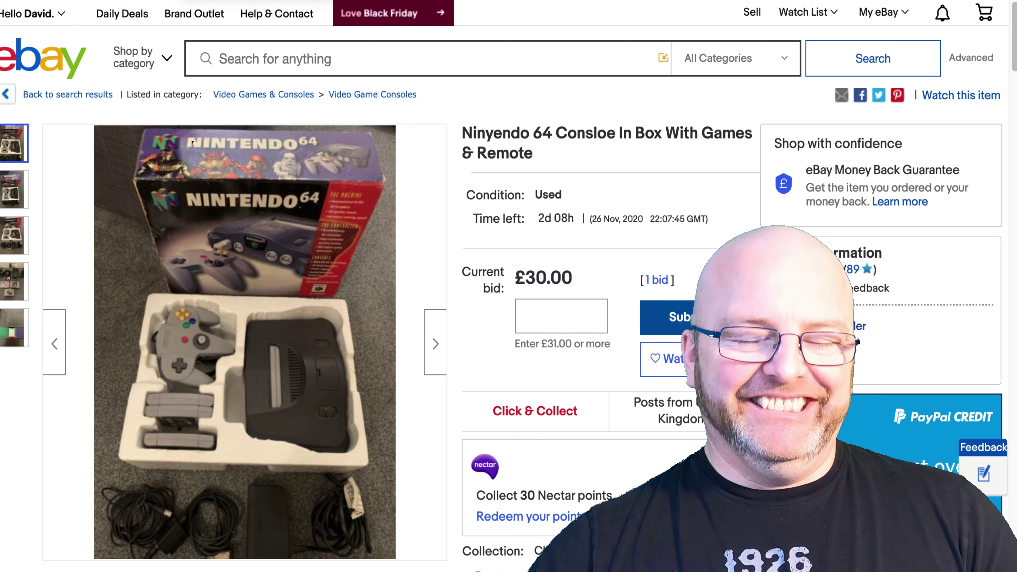
Close the Nintendo 64 listing and look through more of bidkit's misspelled Nintendo results, returning to the search form
key("ctrl+w")
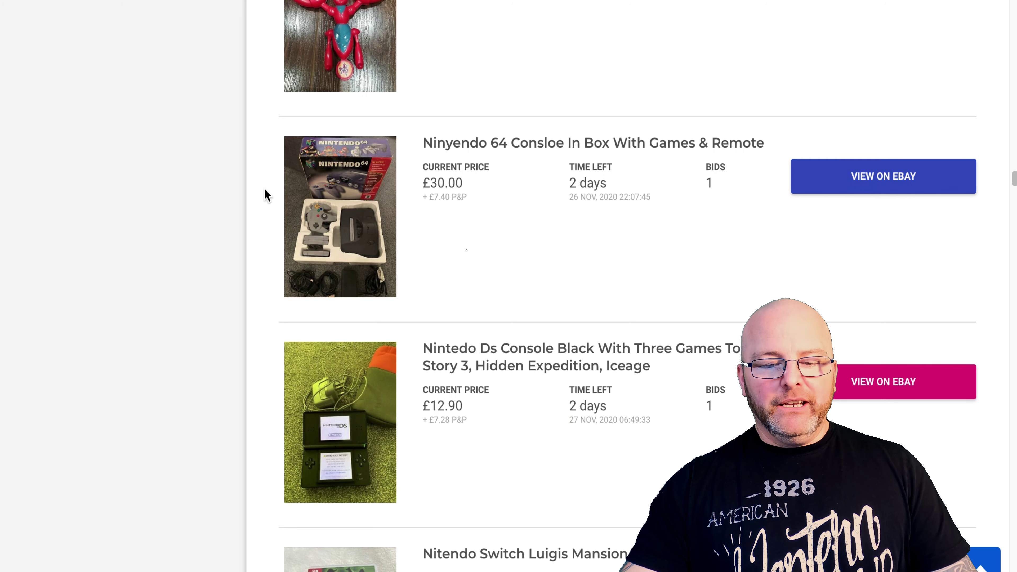
scroll(261, 209, "down", 10)
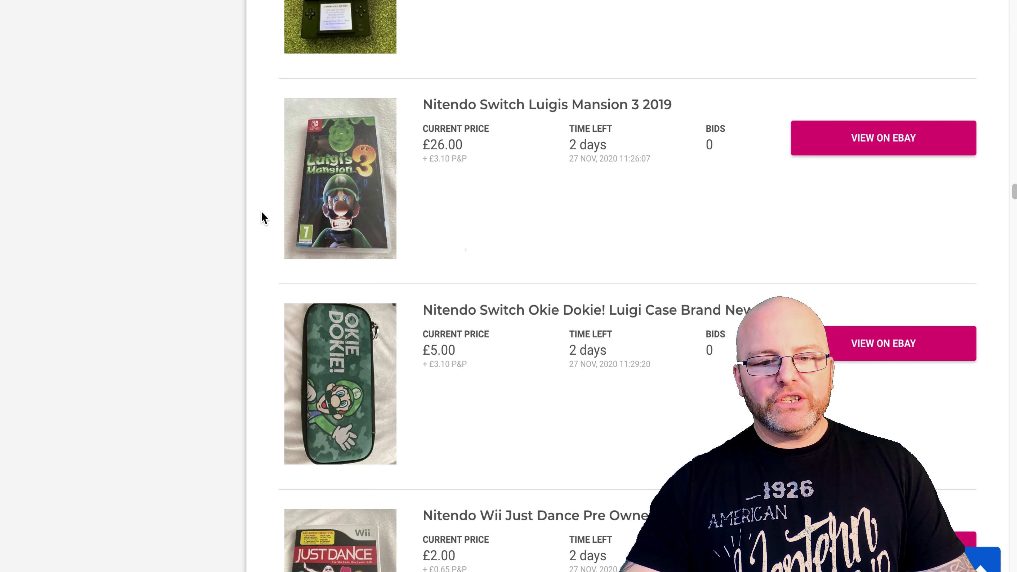
scroll(262, 212, "down", 1)
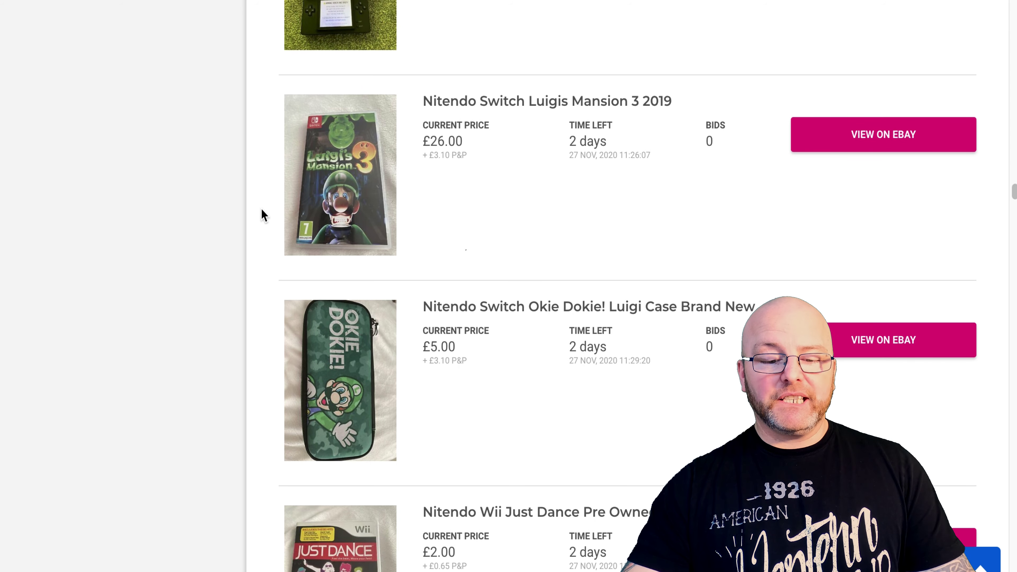
scroll(261, 209, "up", 10)
scroll(261, 208, "up", 10)
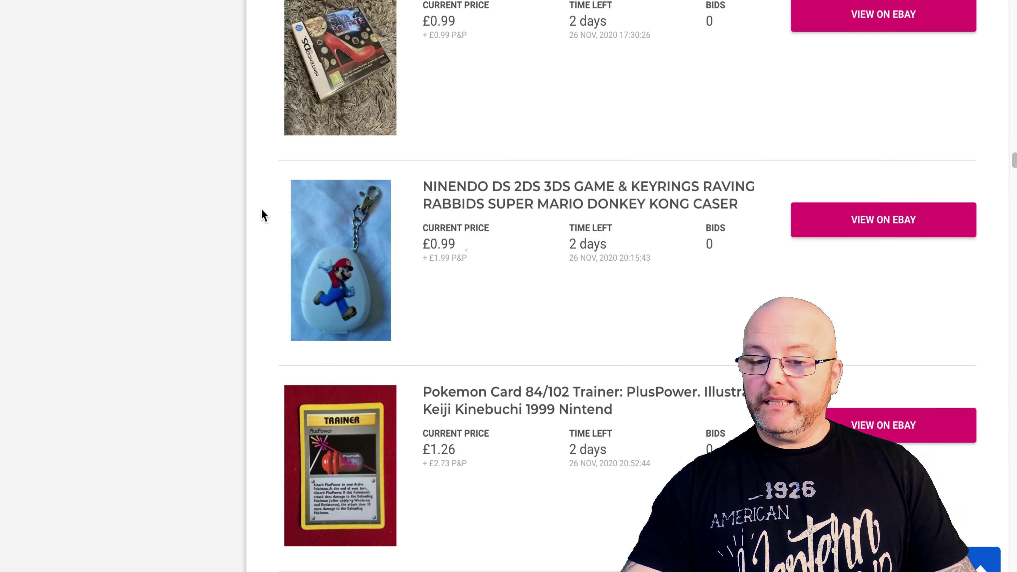
scroll(262, 209, "down", 7)
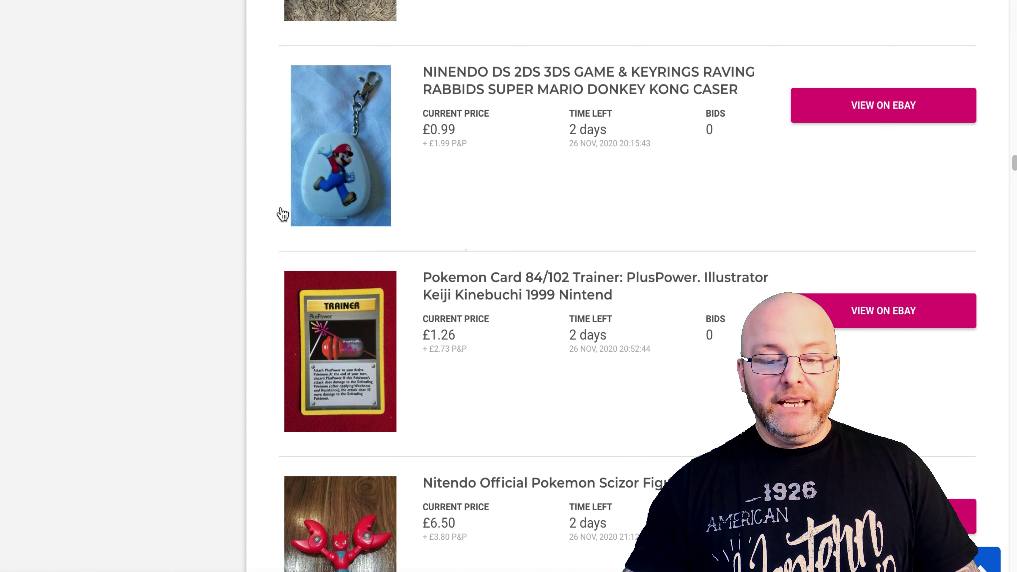
scroll(282, 214, "up", 15)
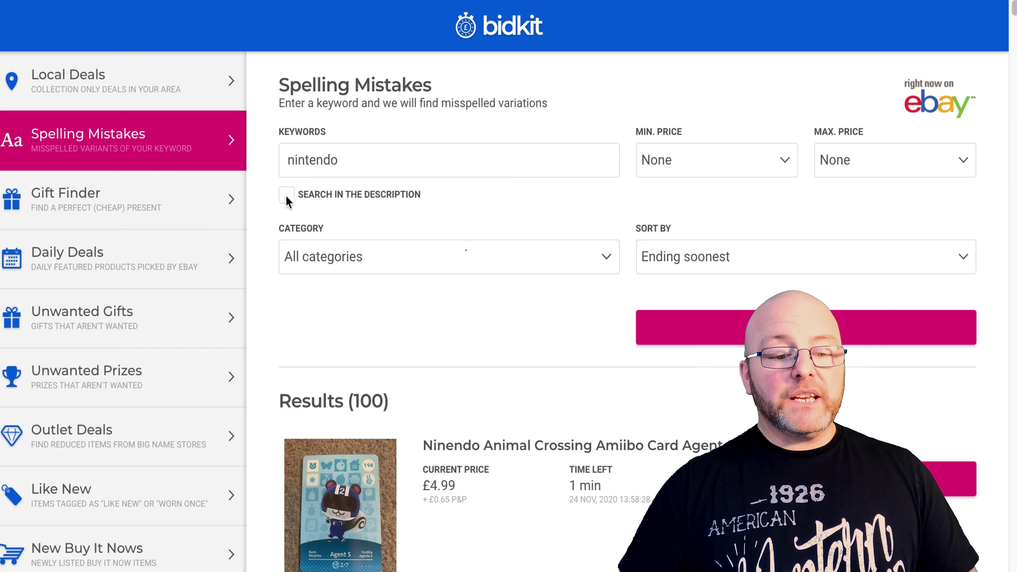